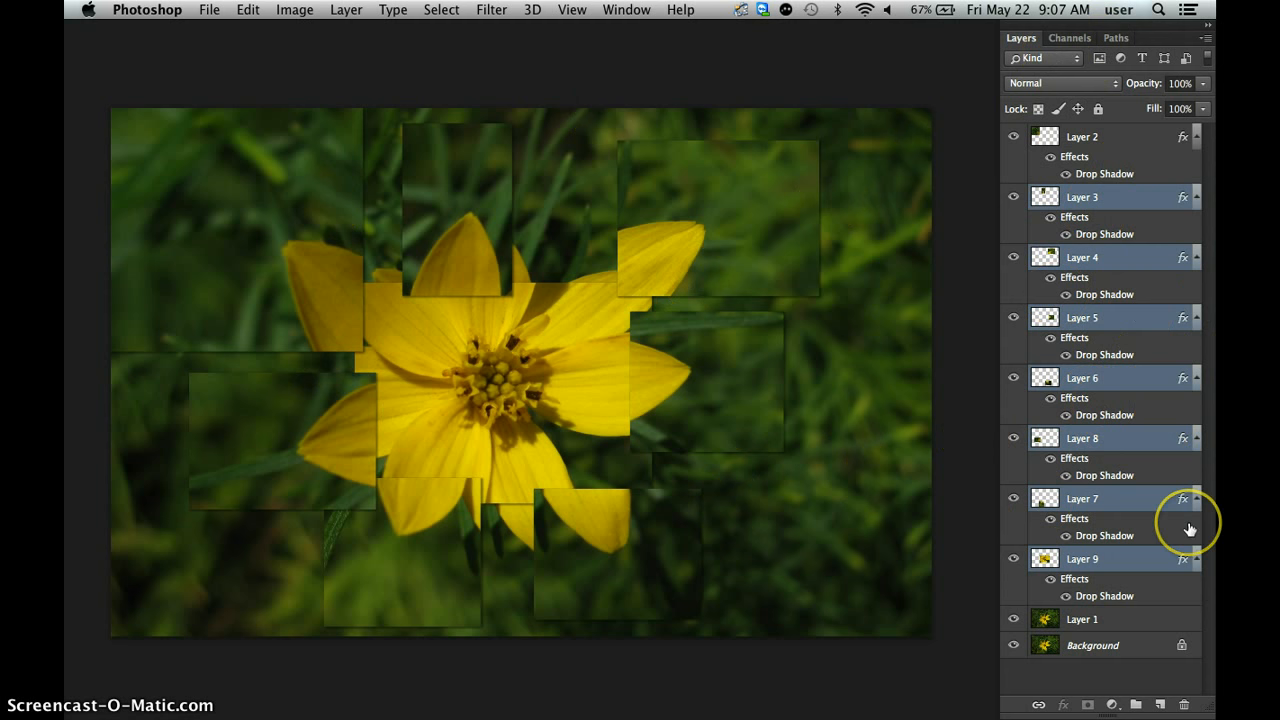
Delete Layers 1 through 9 so that only the Background layer is left.
drag(1083, 560, 1185, 705)
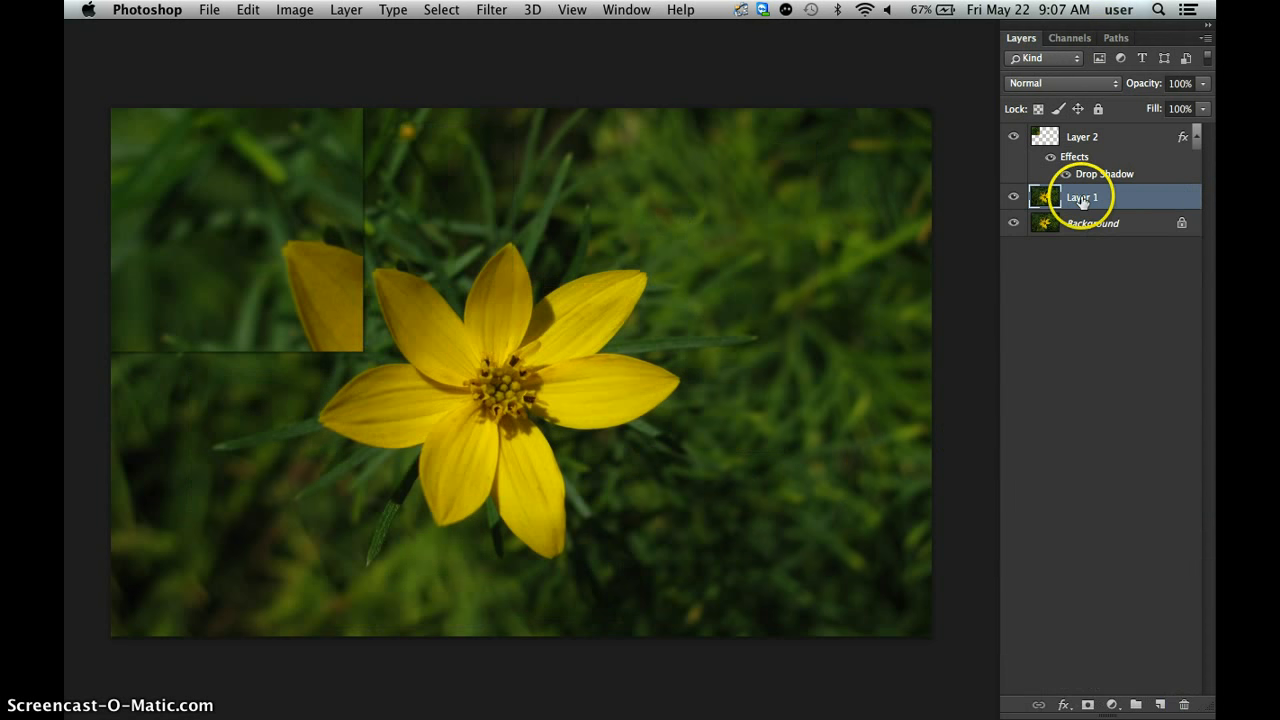
drag(1086, 197, 1184, 704)
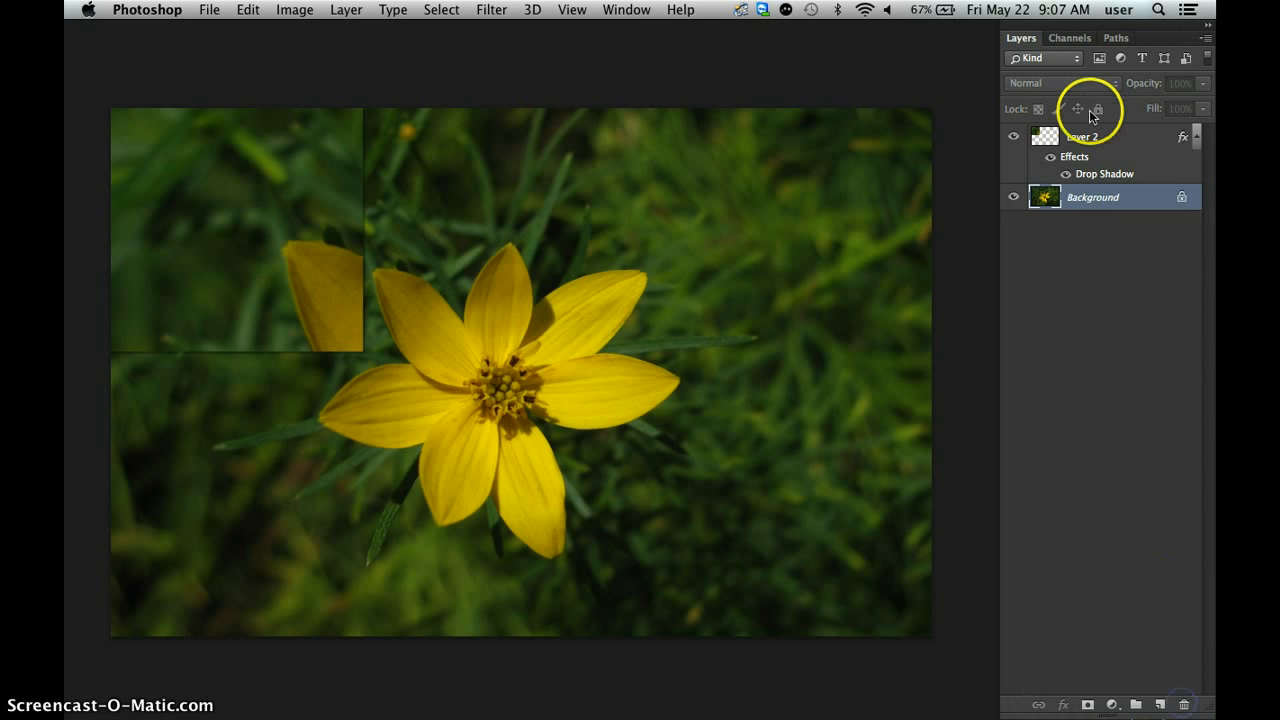
drag(1075, 138, 1179, 705)
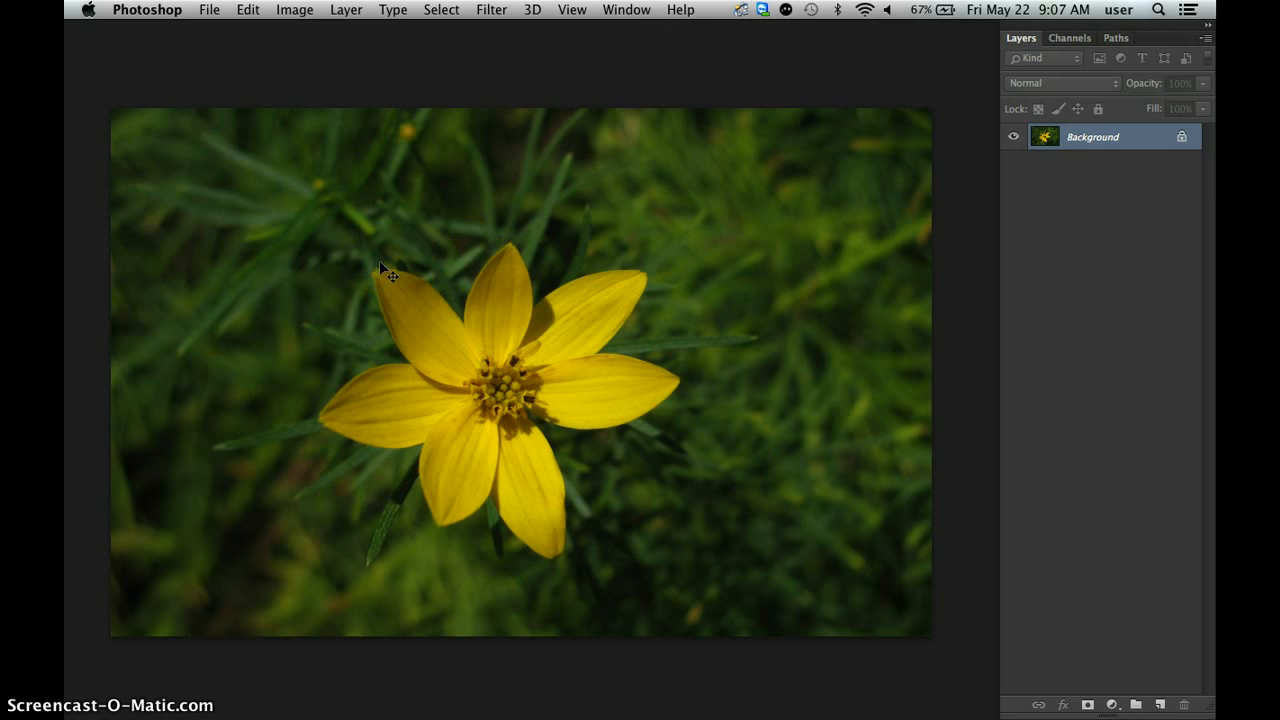
Show all the panels and set the Move tool to auto-select layers, with Show Transform Controls off.
key(Tab)
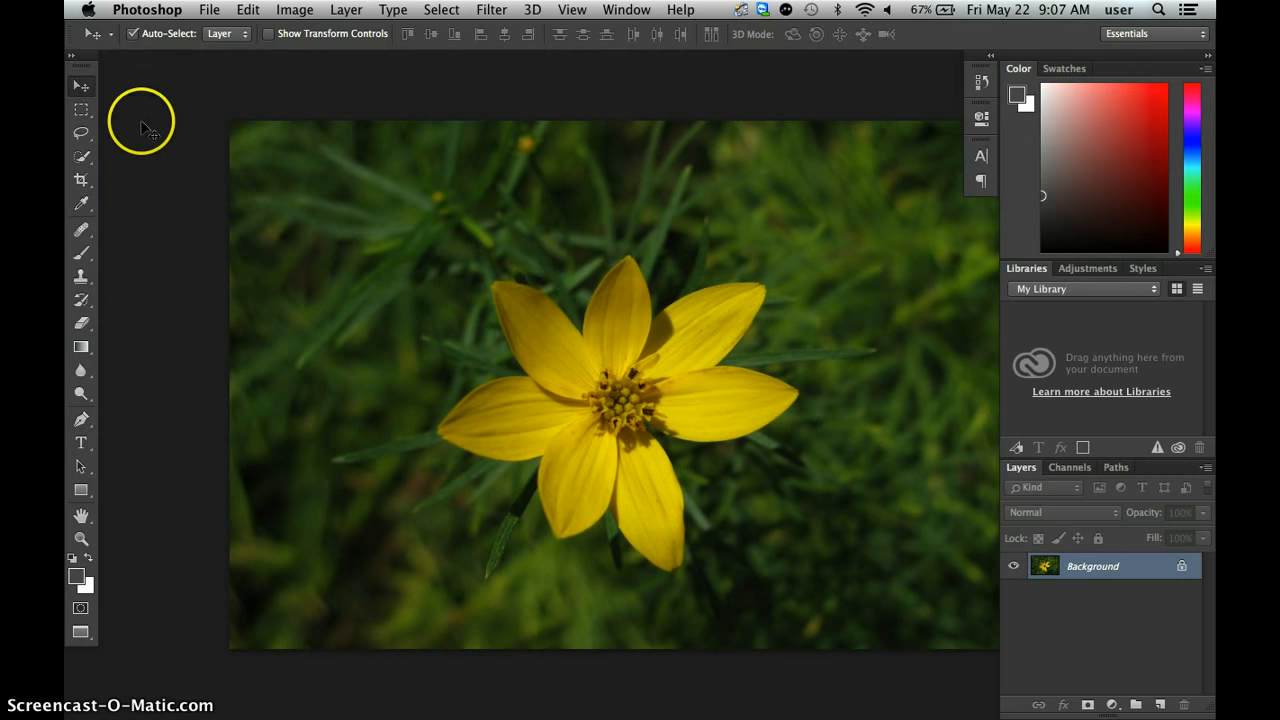
drag(515, 351, 424, 352)
click(78, 86)
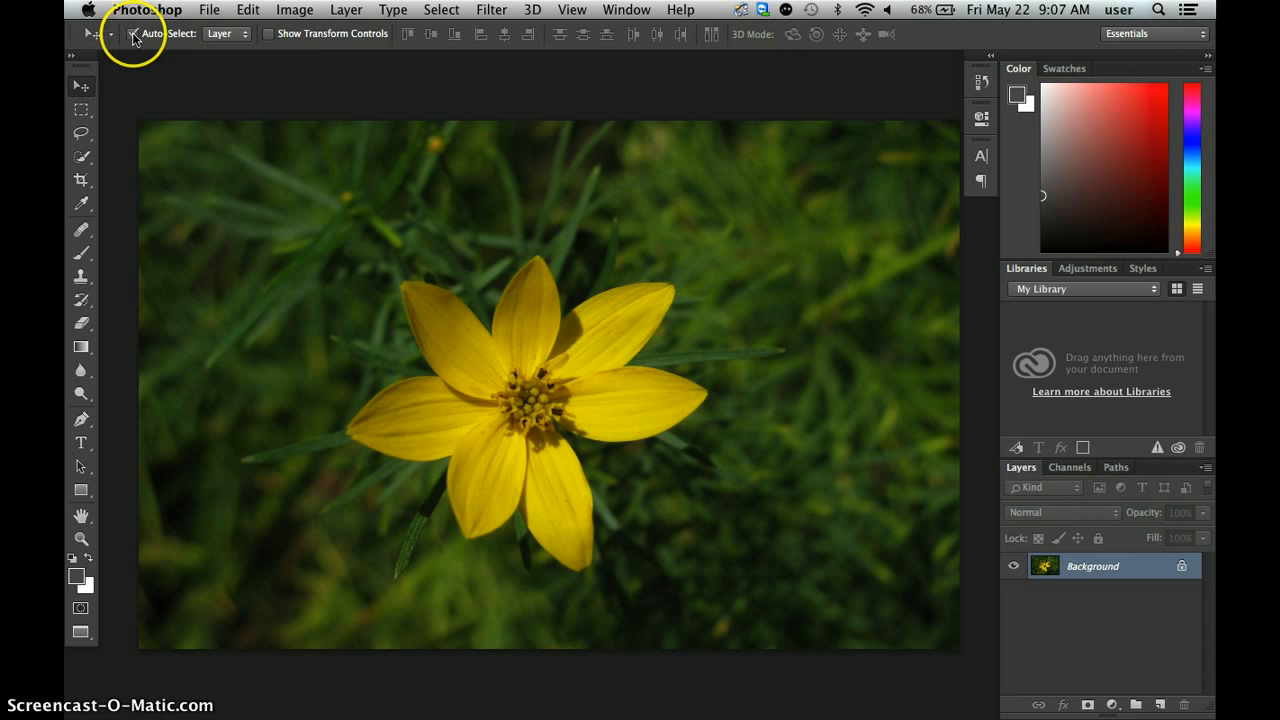
click(229, 34)
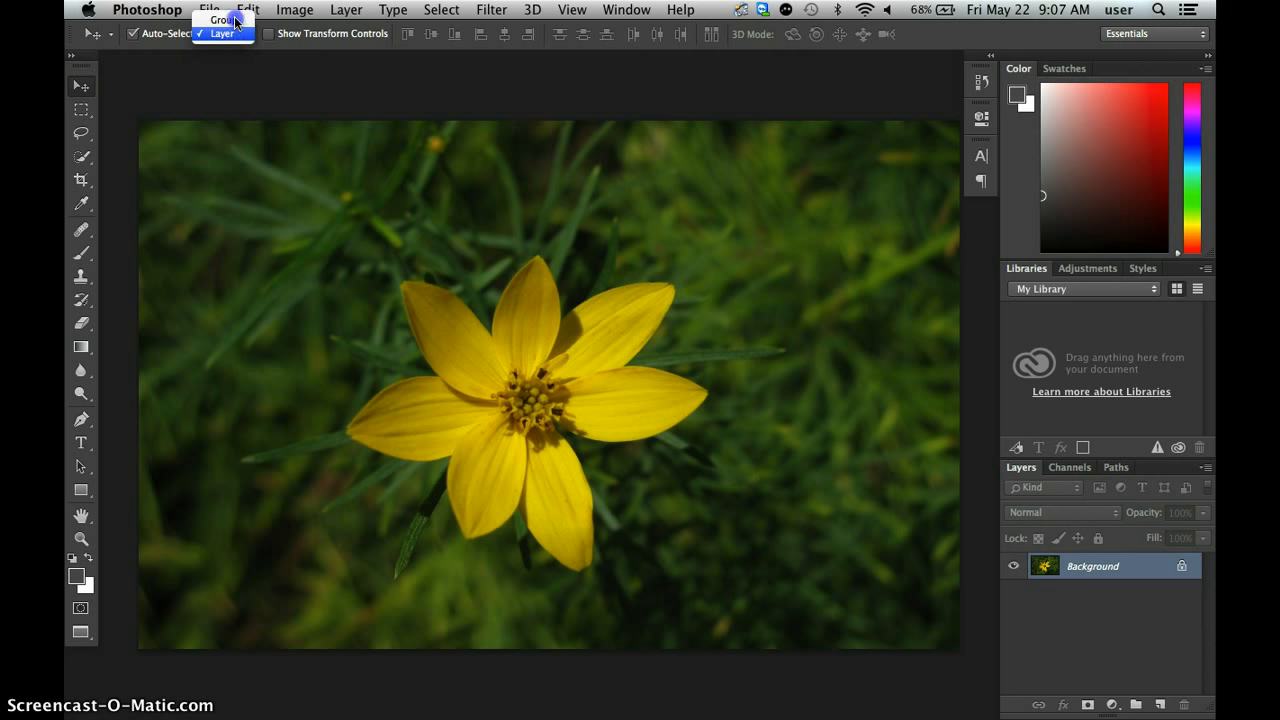
click(224, 33)
click(269, 35)
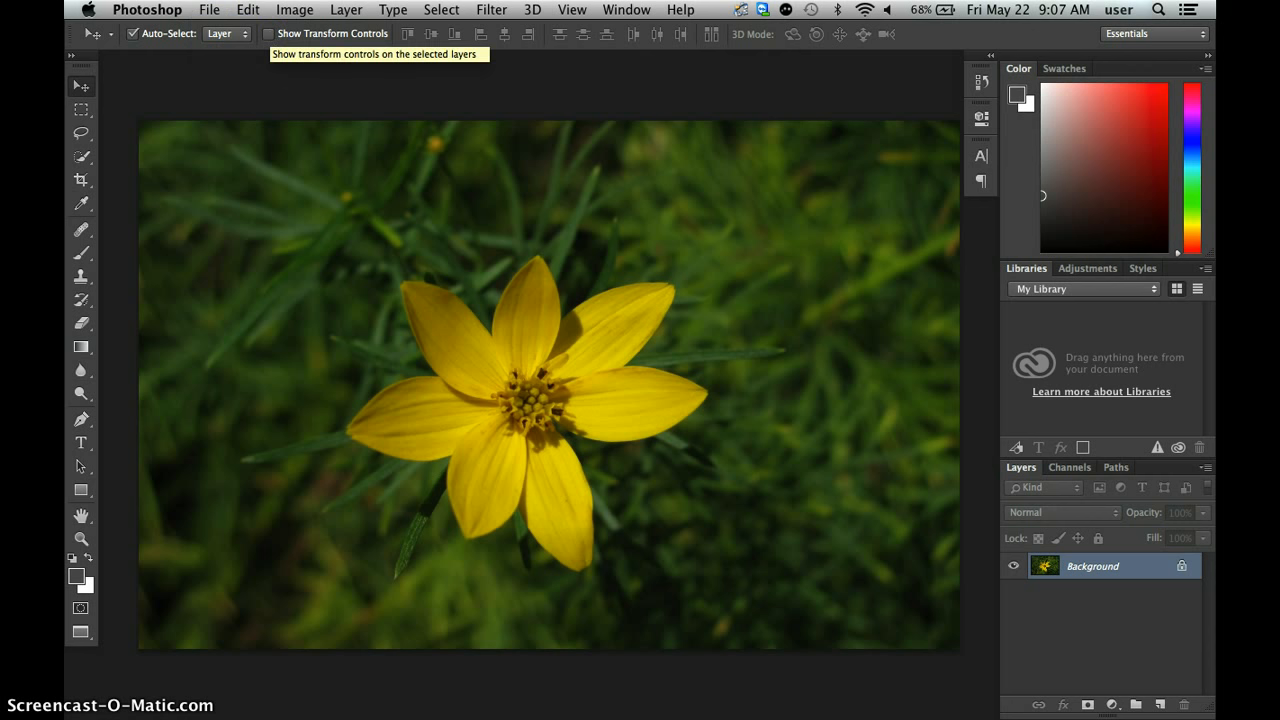
Activate the Rectangular Marquee tool with the selection style set to Normal.
click(82, 110)
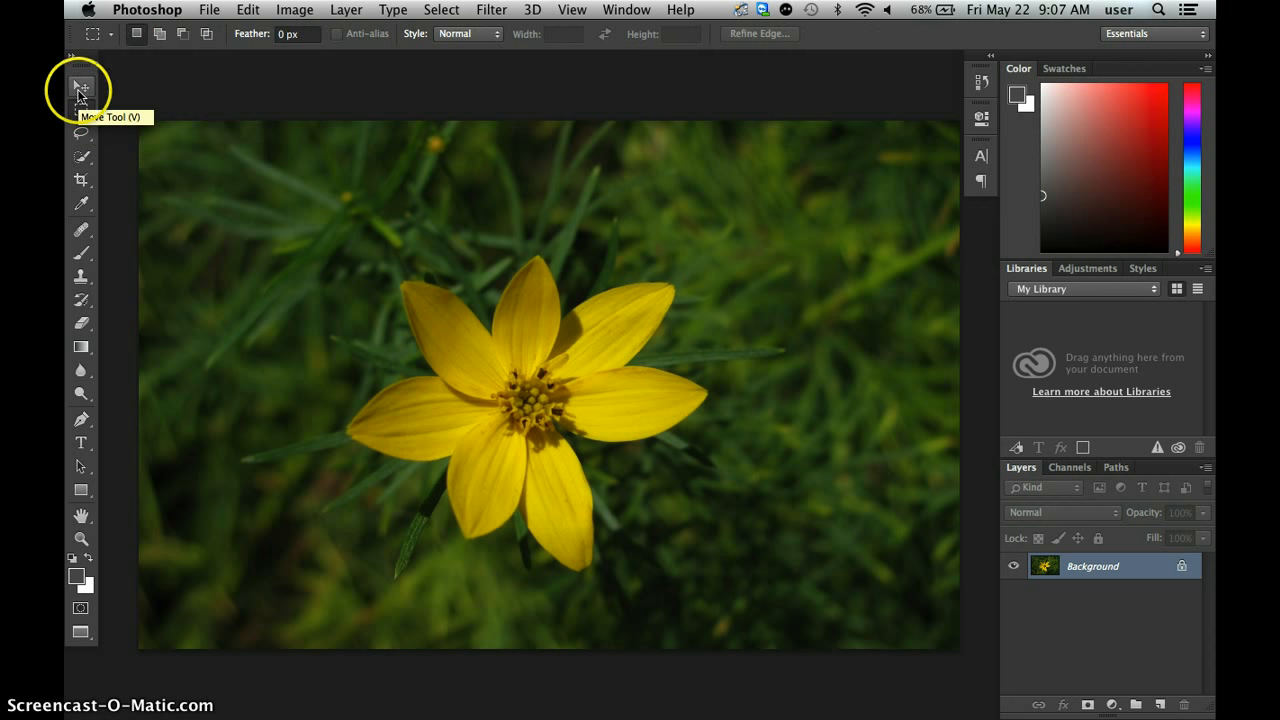
click(80, 108)
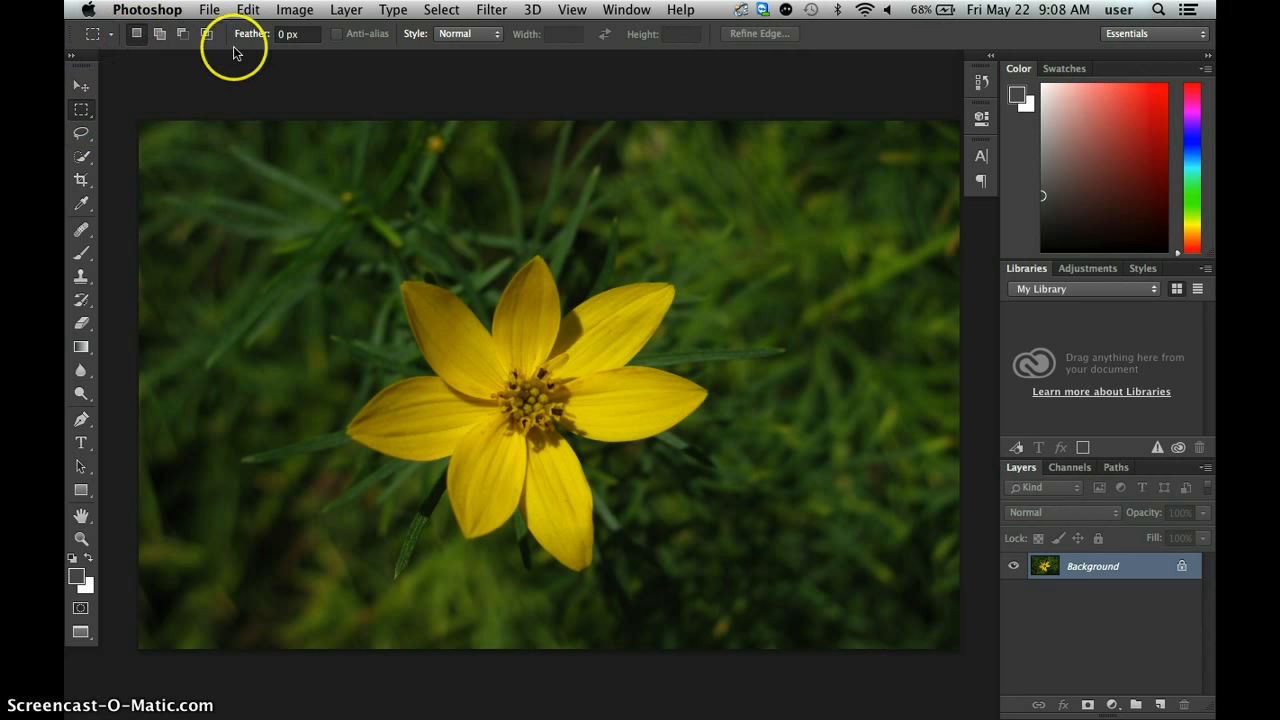
click(445, 35)
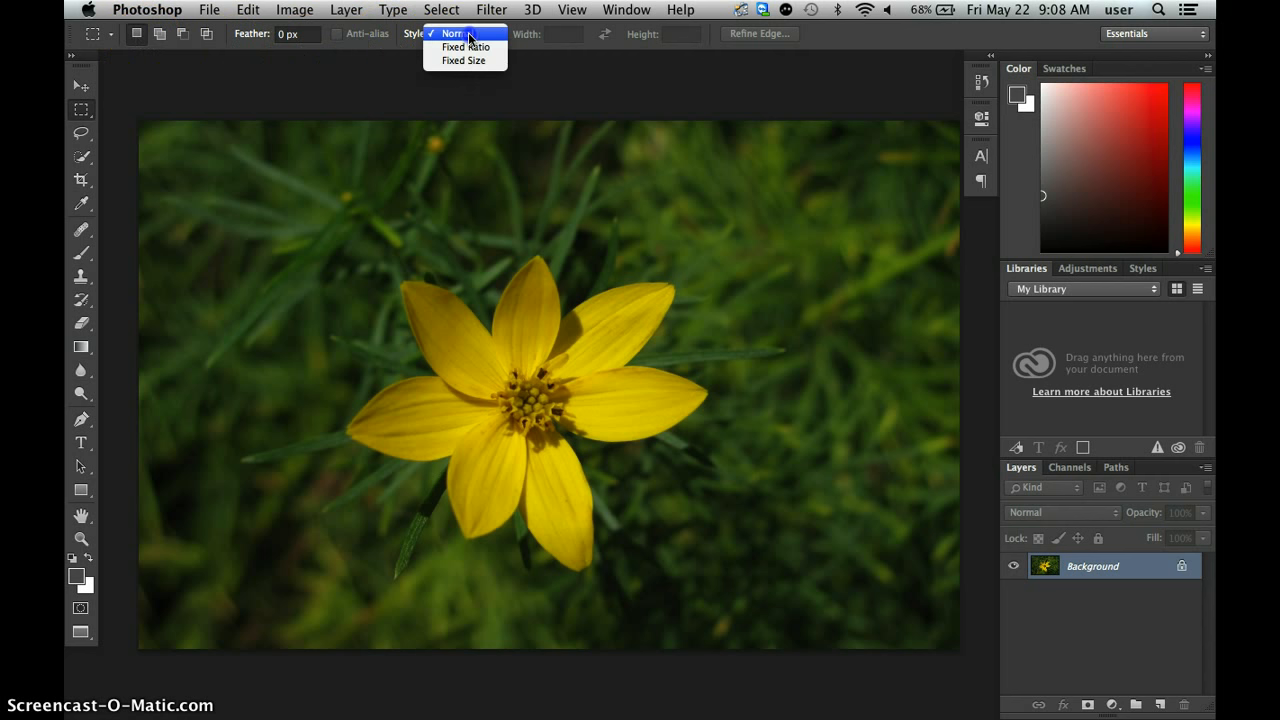
click(469, 35)
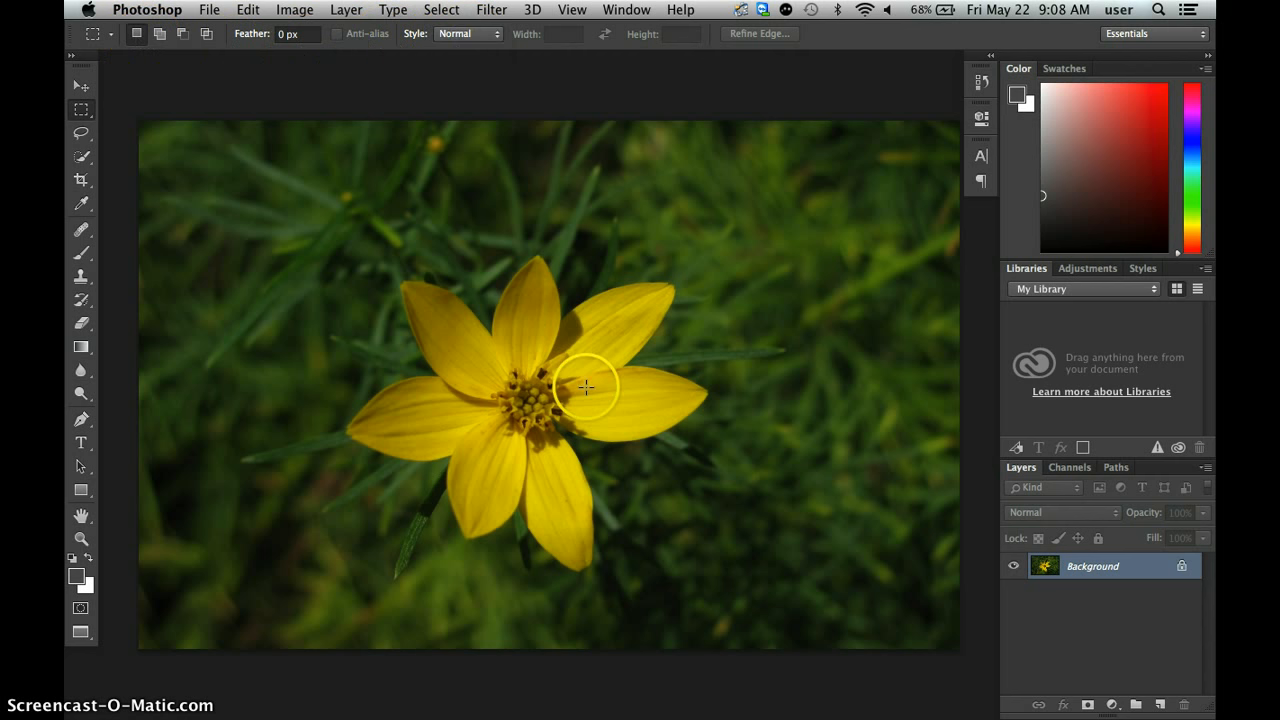
click(1129, 567)
drag(1129, 567, 1158, 702)
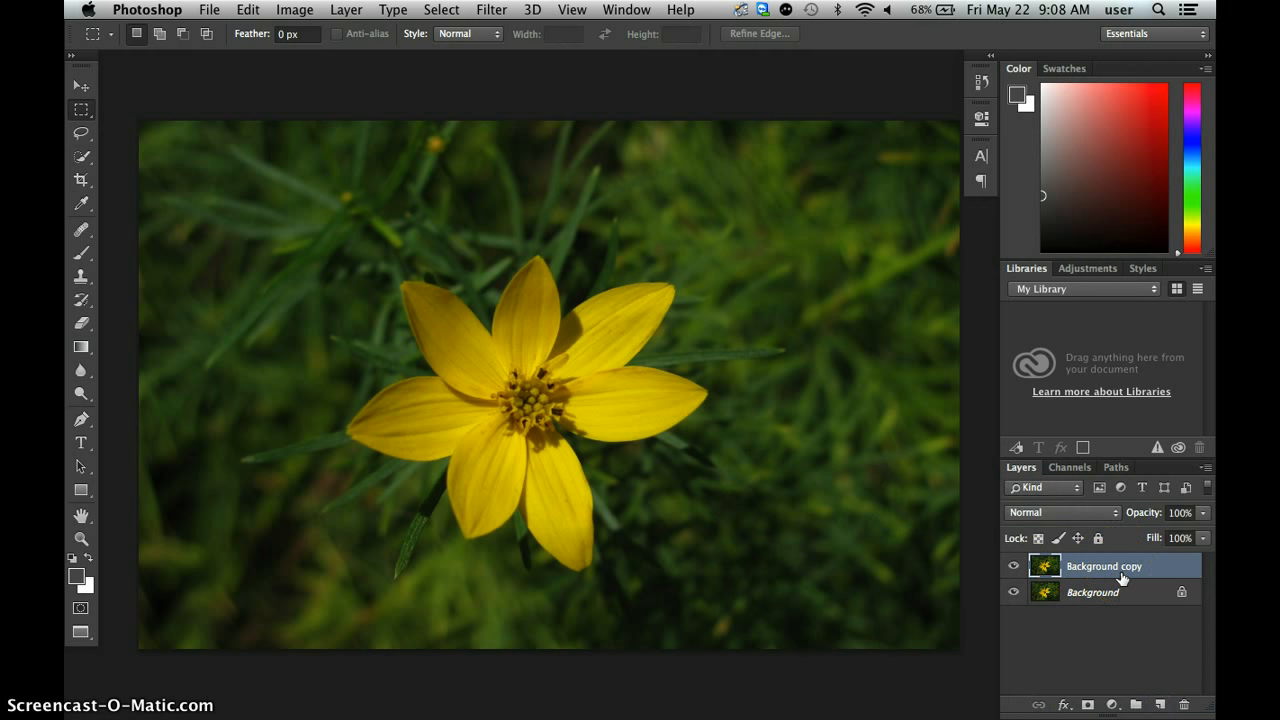
key(super+z)
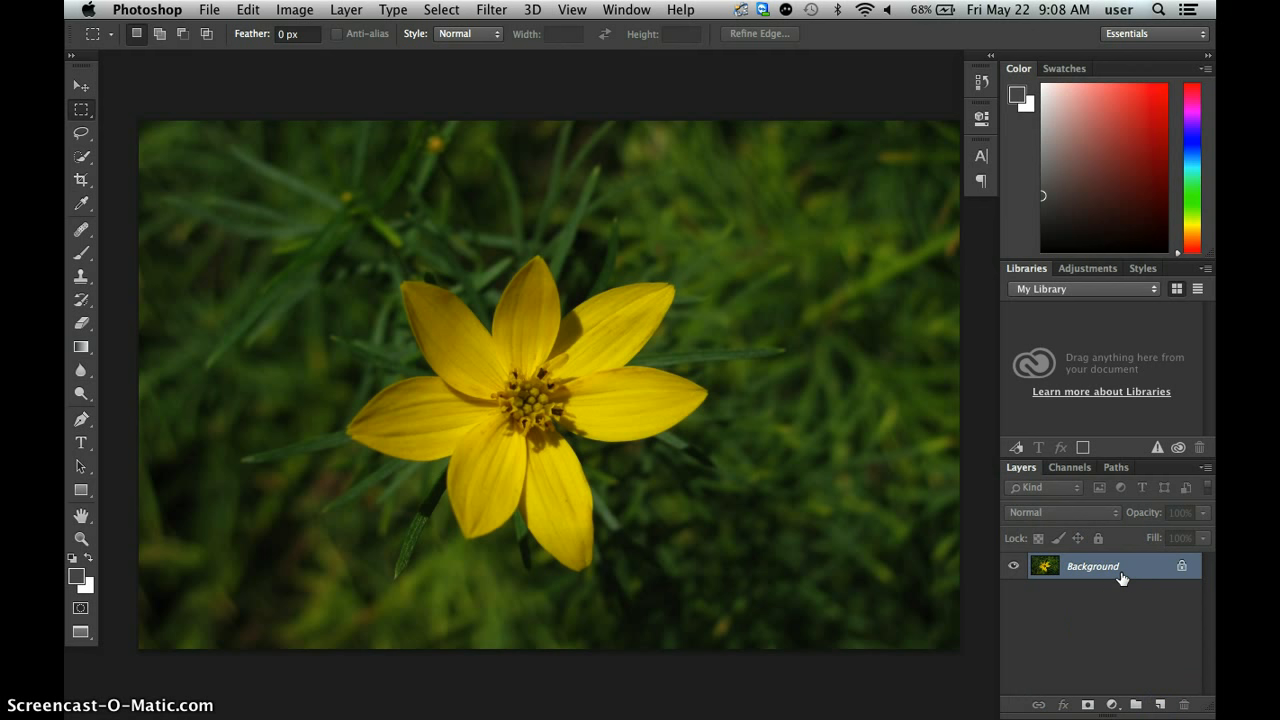
Duplicate the Background layer onto a new layer and keep the copy selected.
key(super+j)
click(1097, 570)
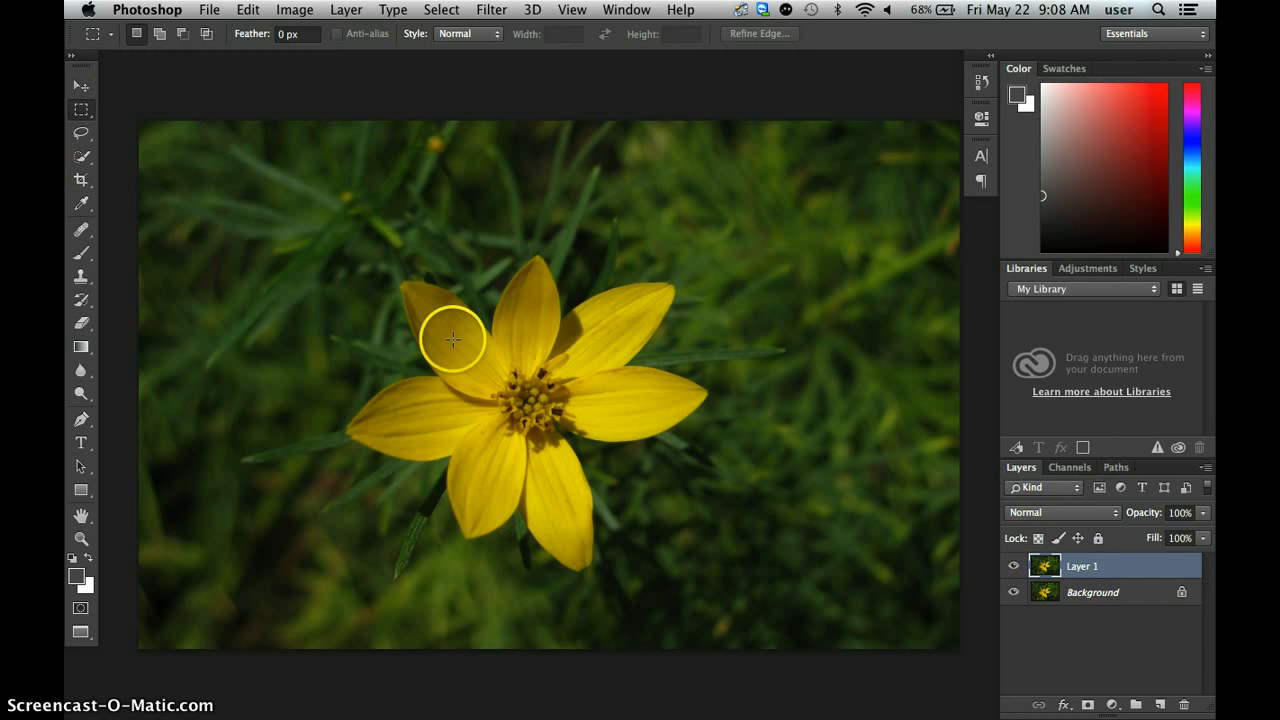
Hide all the panels and bring back only the Layers panel beside the full flower image.
key(Tab)
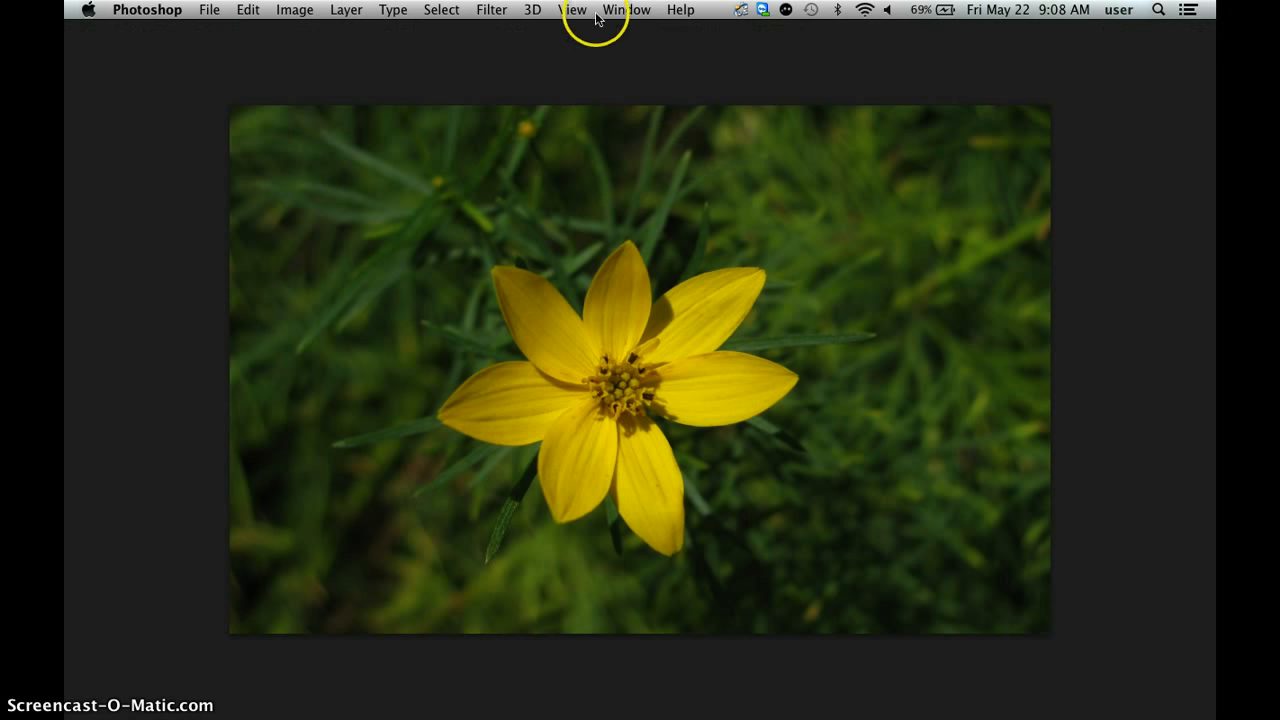
click(628, 11)
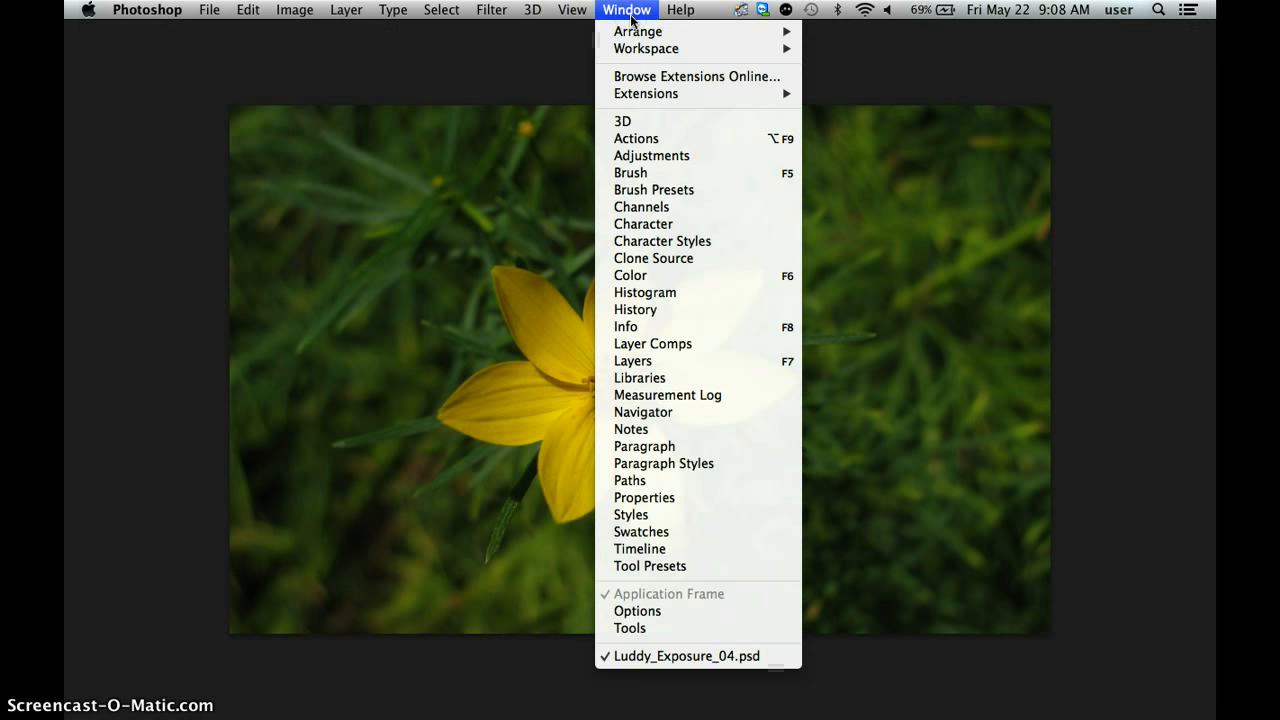
click(765, 361)
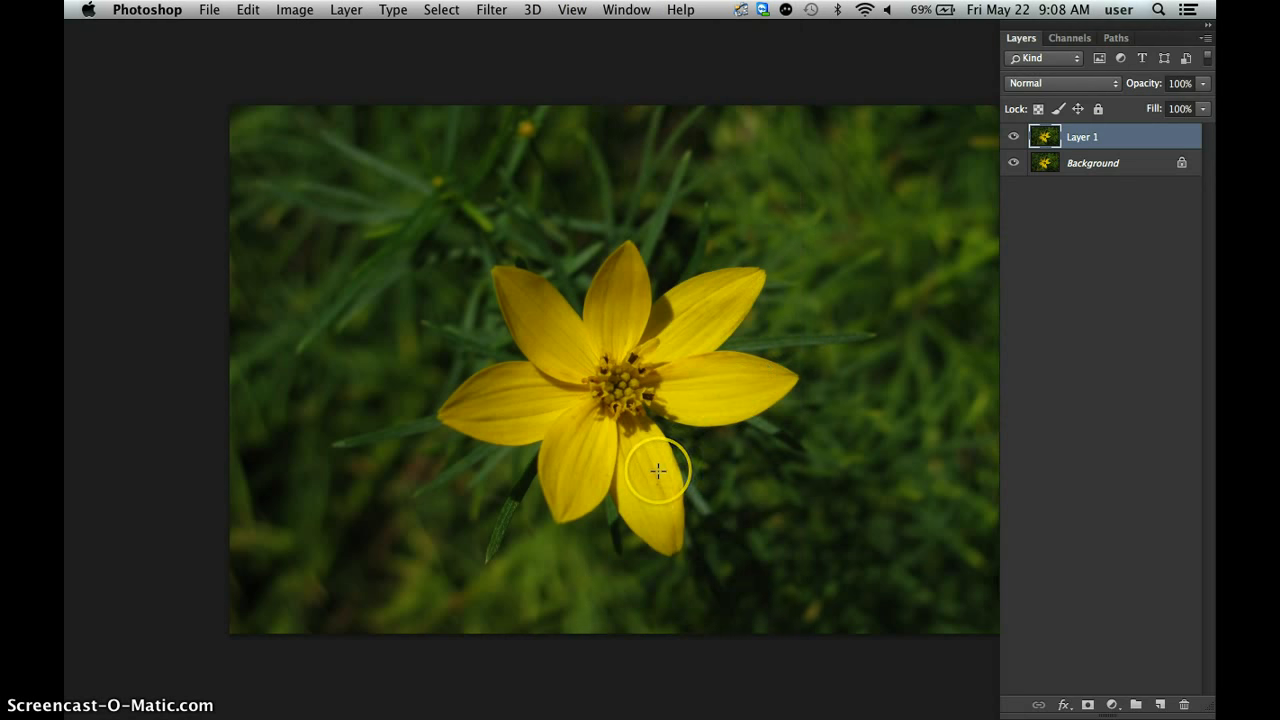
drag(658, 471, 543, 471)
click(1010, 194)
click(536, 245)
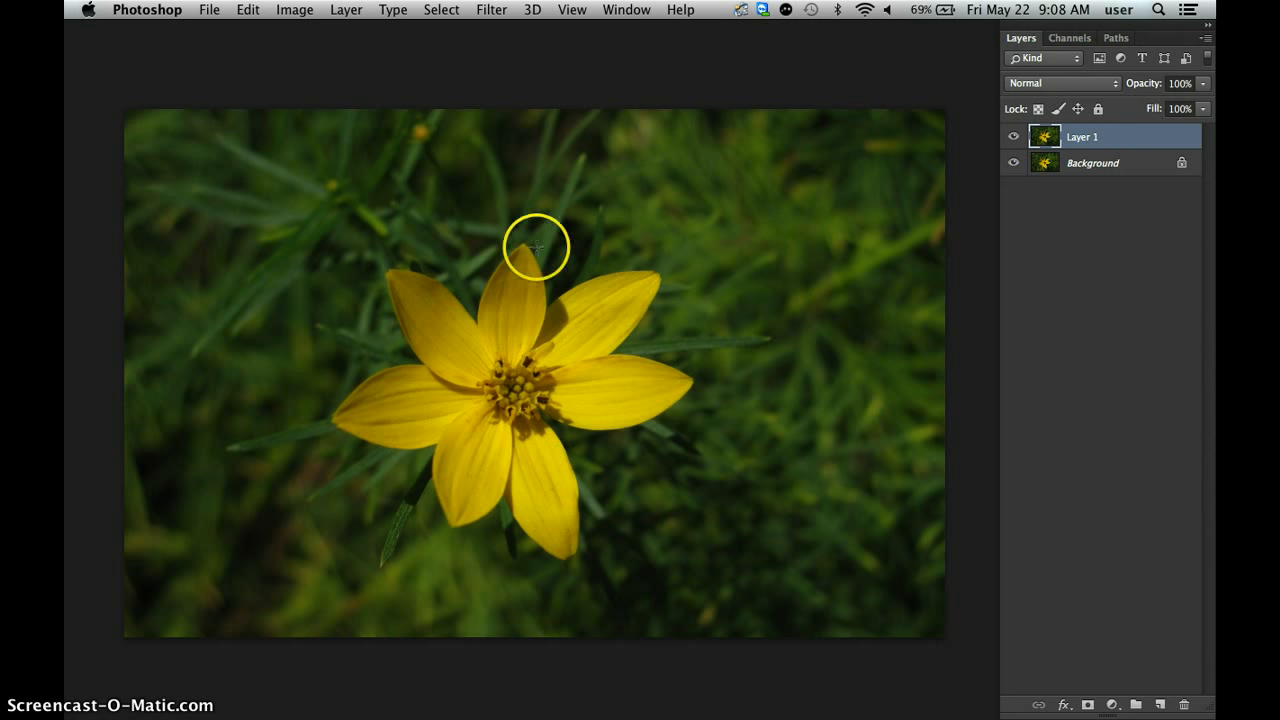
click(513, 257)
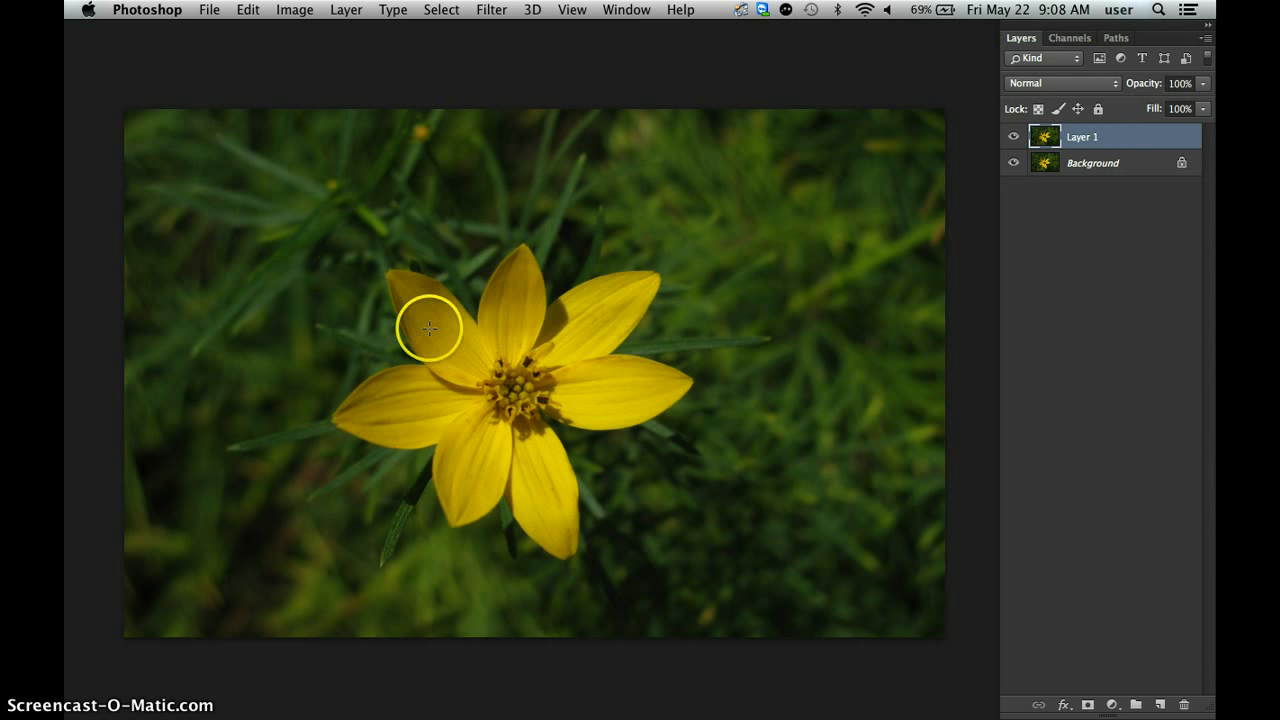
Select a rectangular area around the tip of the upper-left petal and copy it onto a new layer.
drag(307, 204, 452, 332)
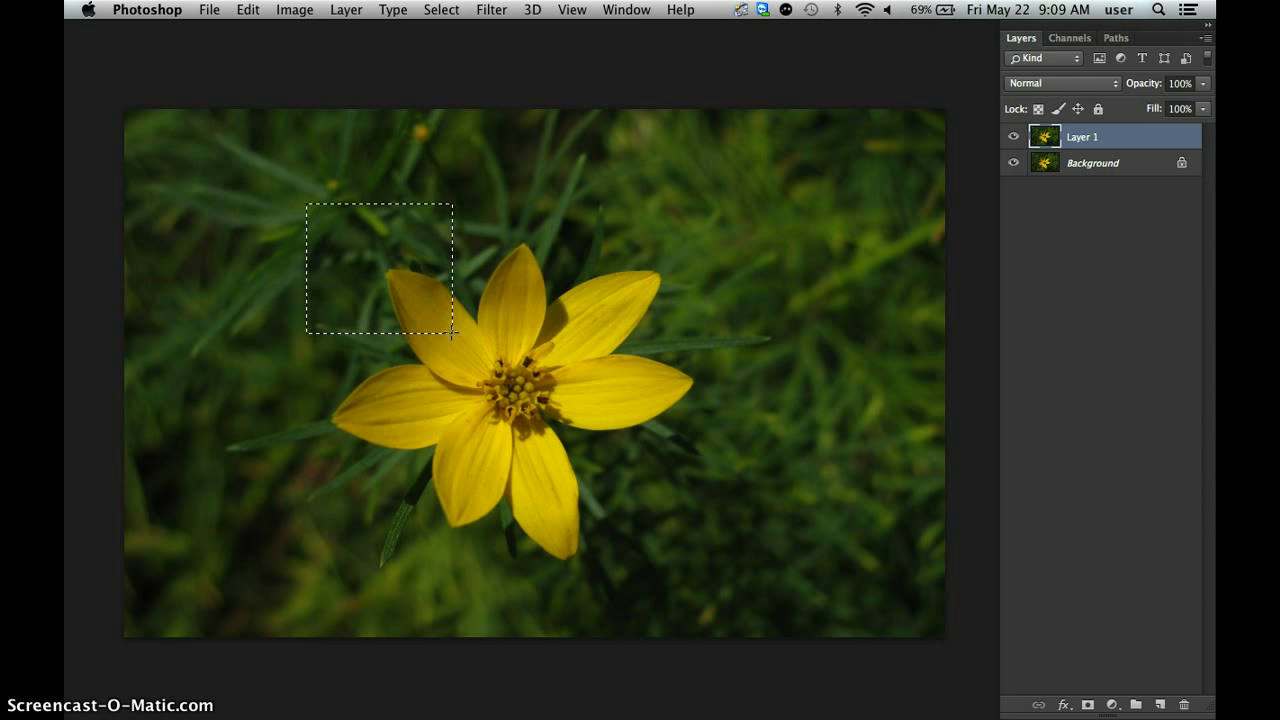
key(super+j)
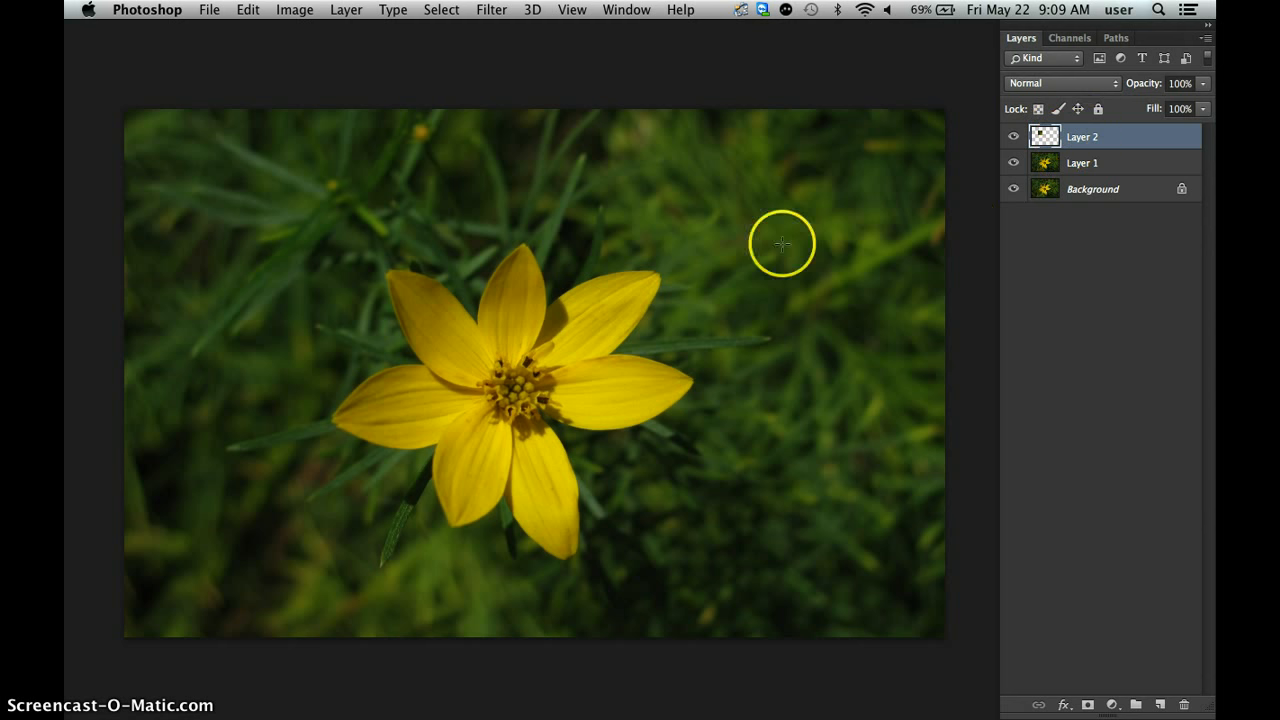
Enlarge the copied petal piece proportionally with Free Transform, keeping its lower-left corner in place.
click(248, 9)
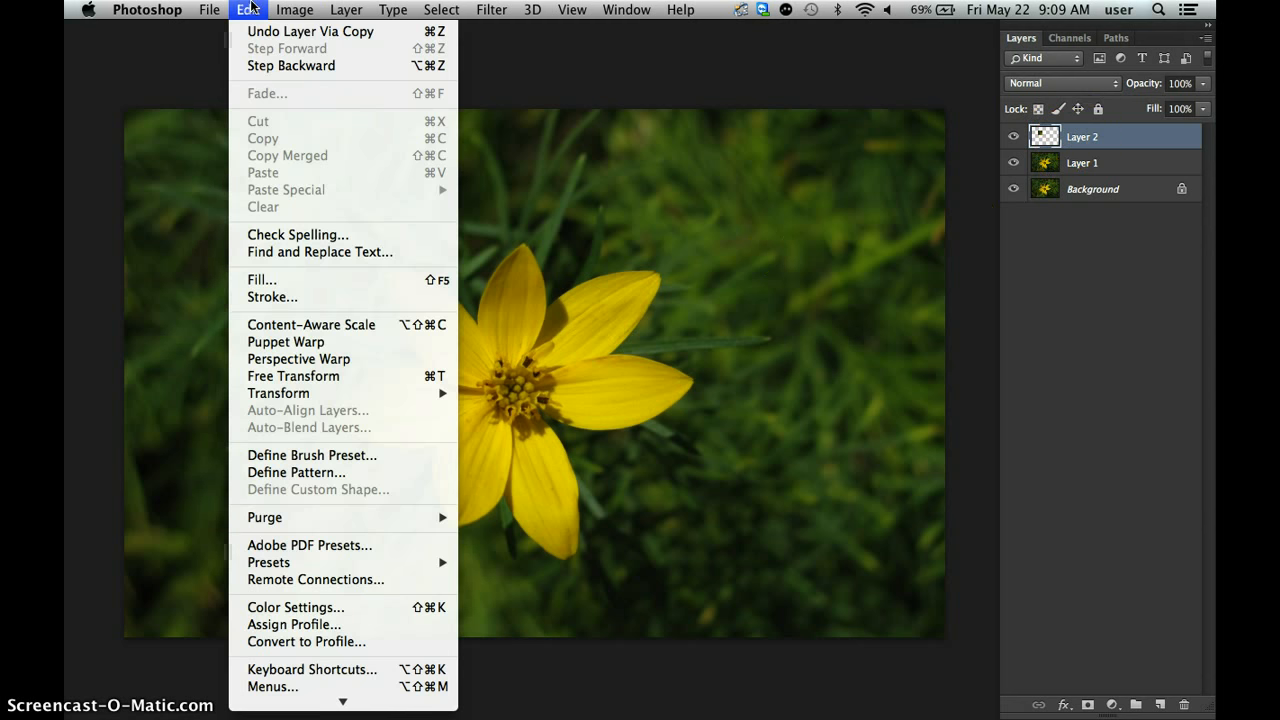
mouse_move(338, 389)
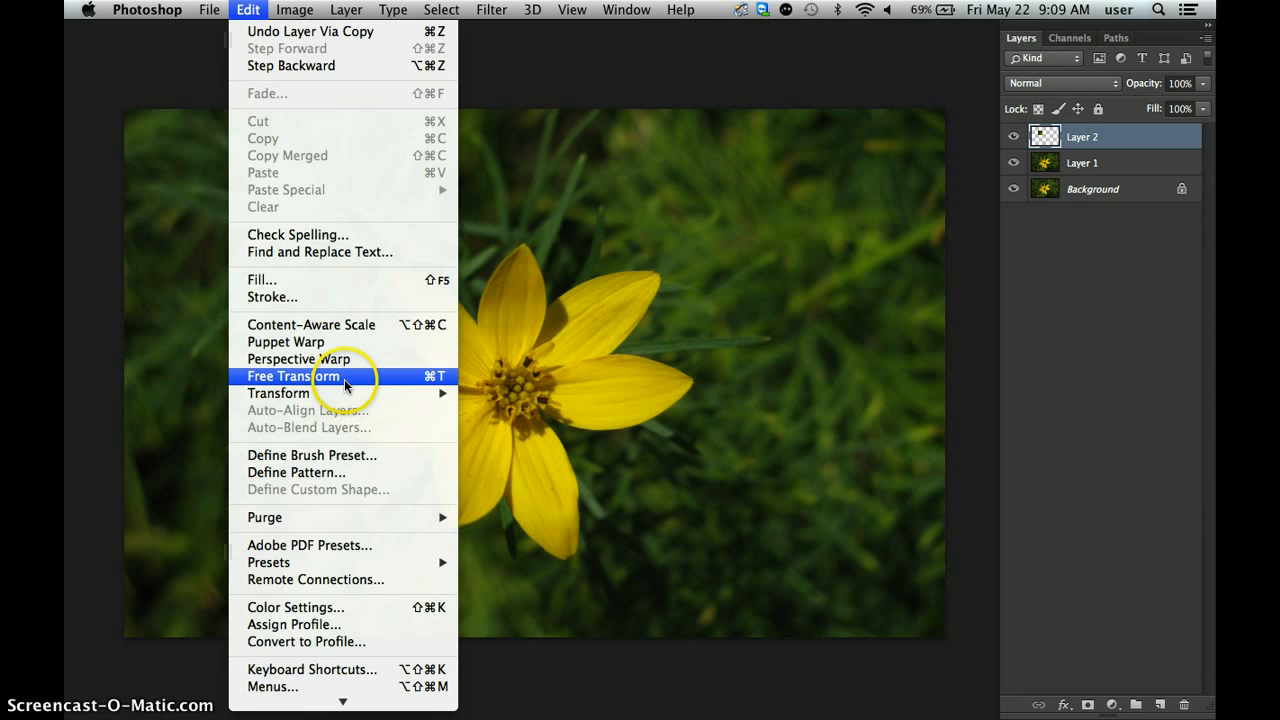
click(408, 377)
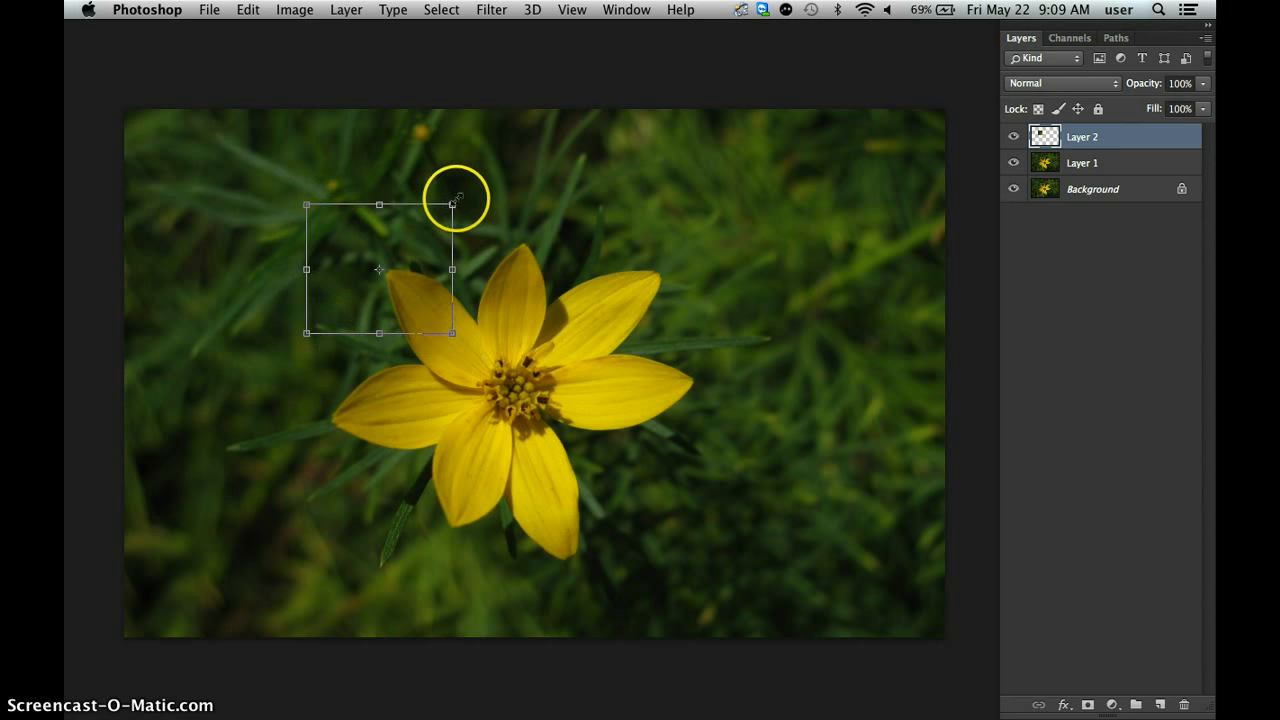
drag(460, 201, 584, 263)
drag(570, 348, 493, 261)
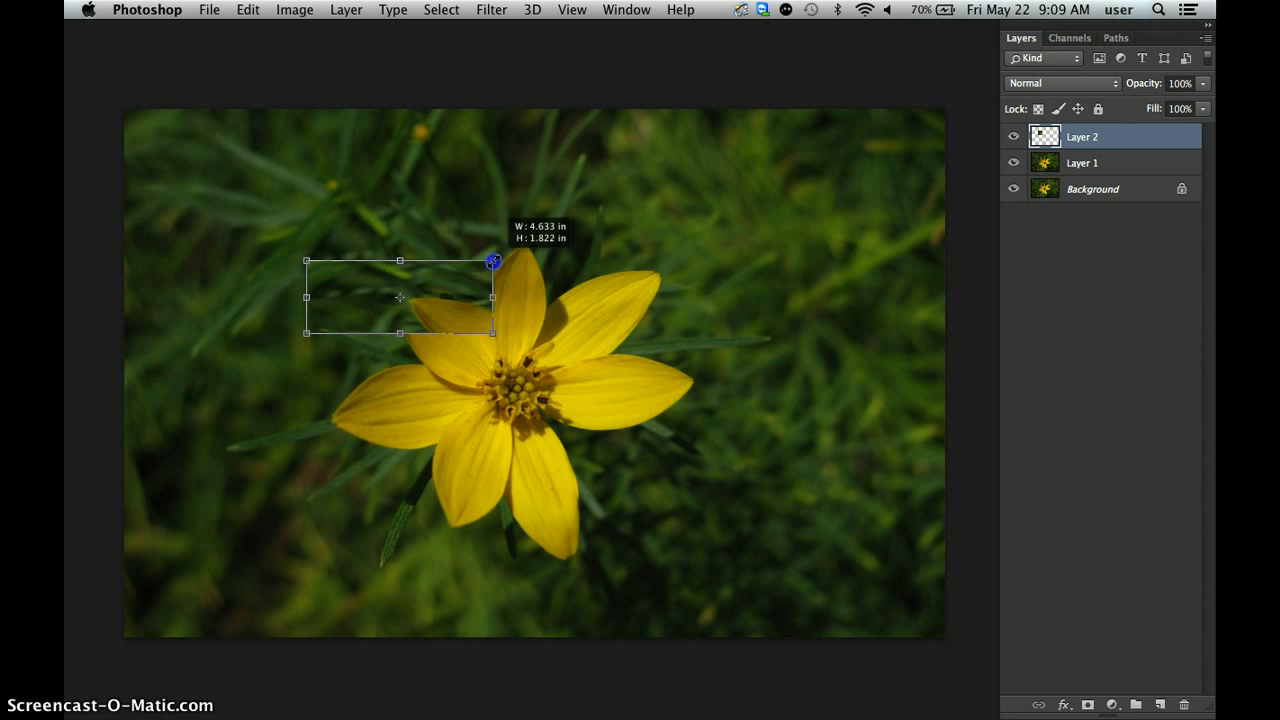
key(shift)
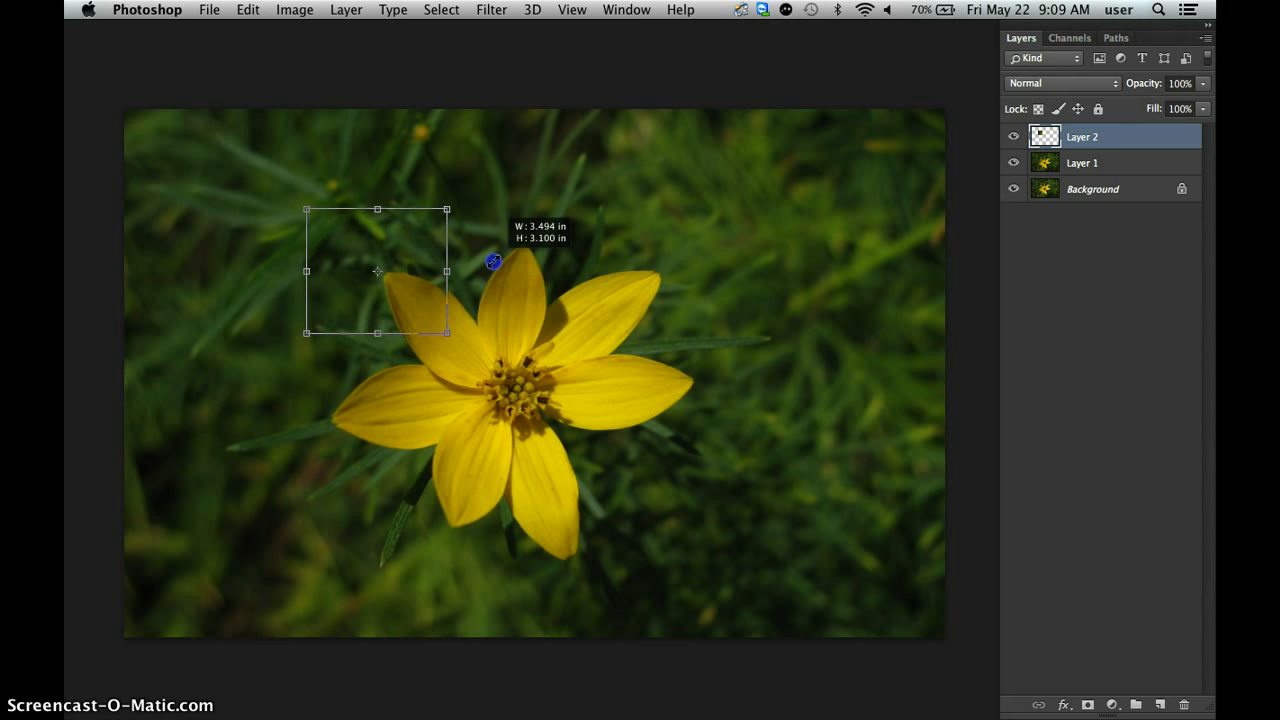
drag(494, 262, 470, 157)
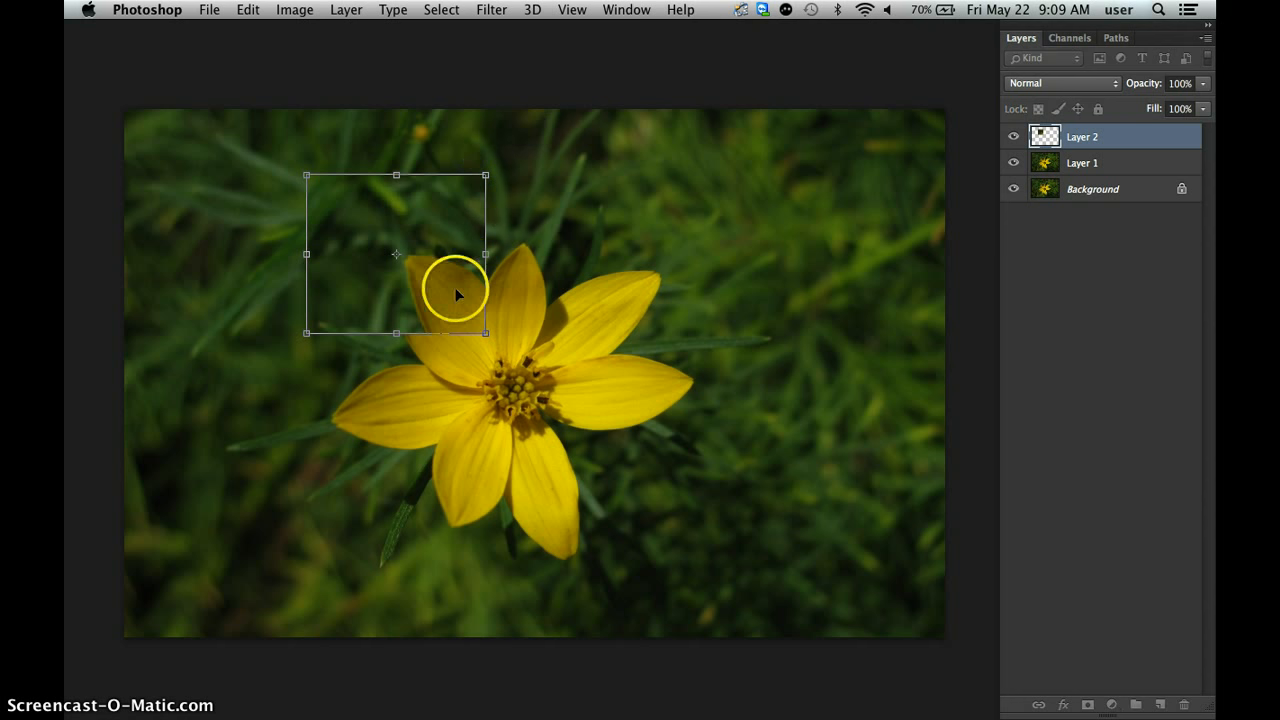
Move the enlarged petal piece slightly up and to the left of its original place and apply the transform.
drag(452, 307, 380, 308)
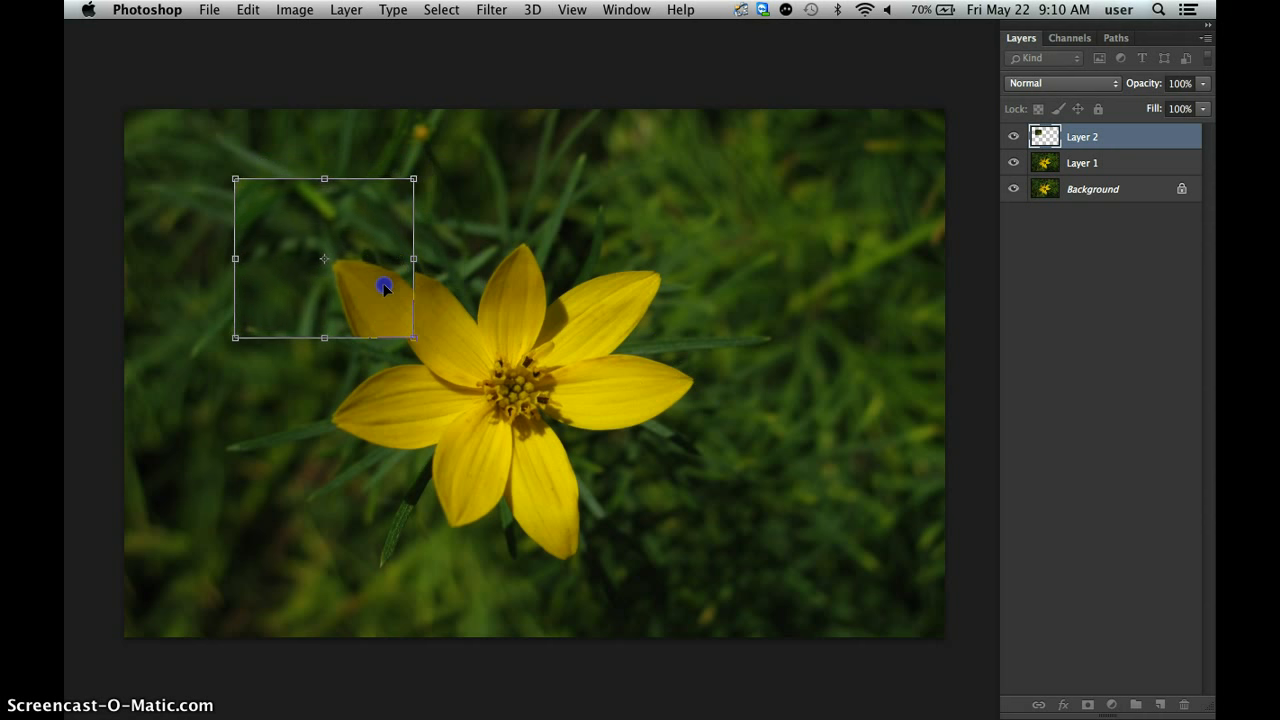
drag(384, 287, 400, 265)
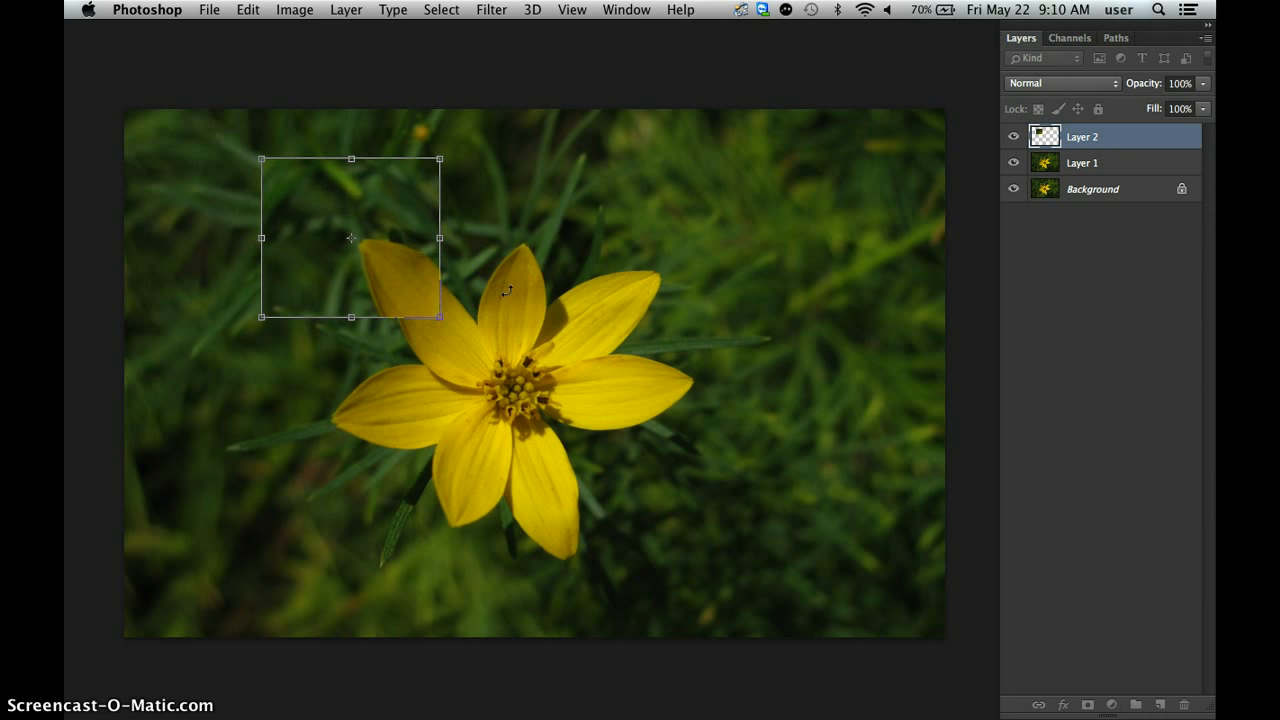
key(Return)
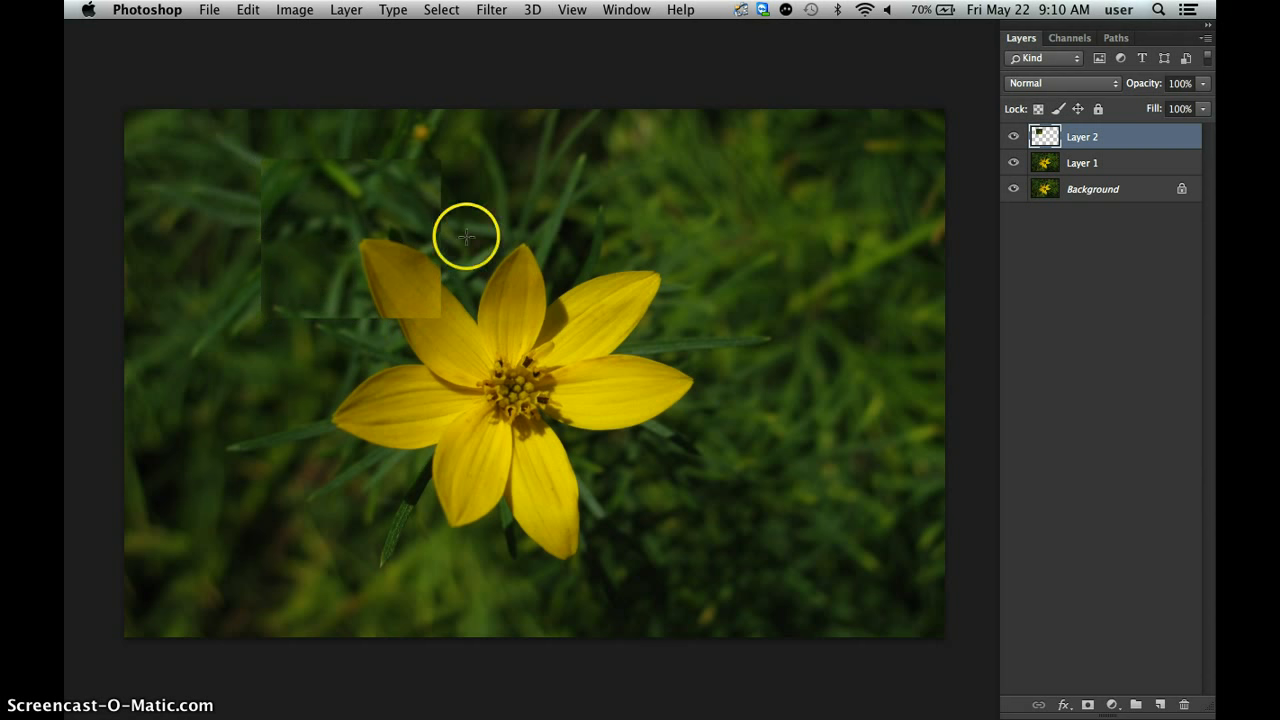
Compare the image with and without the petal piece on Layer 2, and view it without panels.
click(1014, 137)
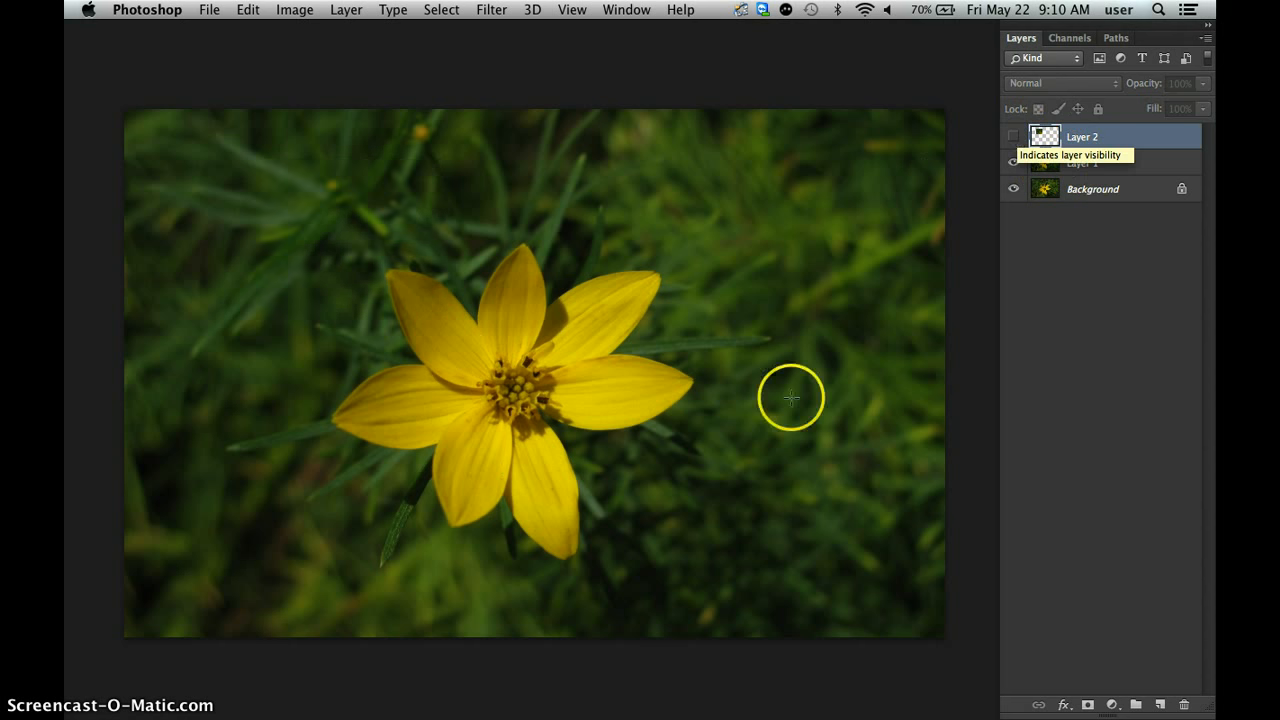
click(1014, 137)
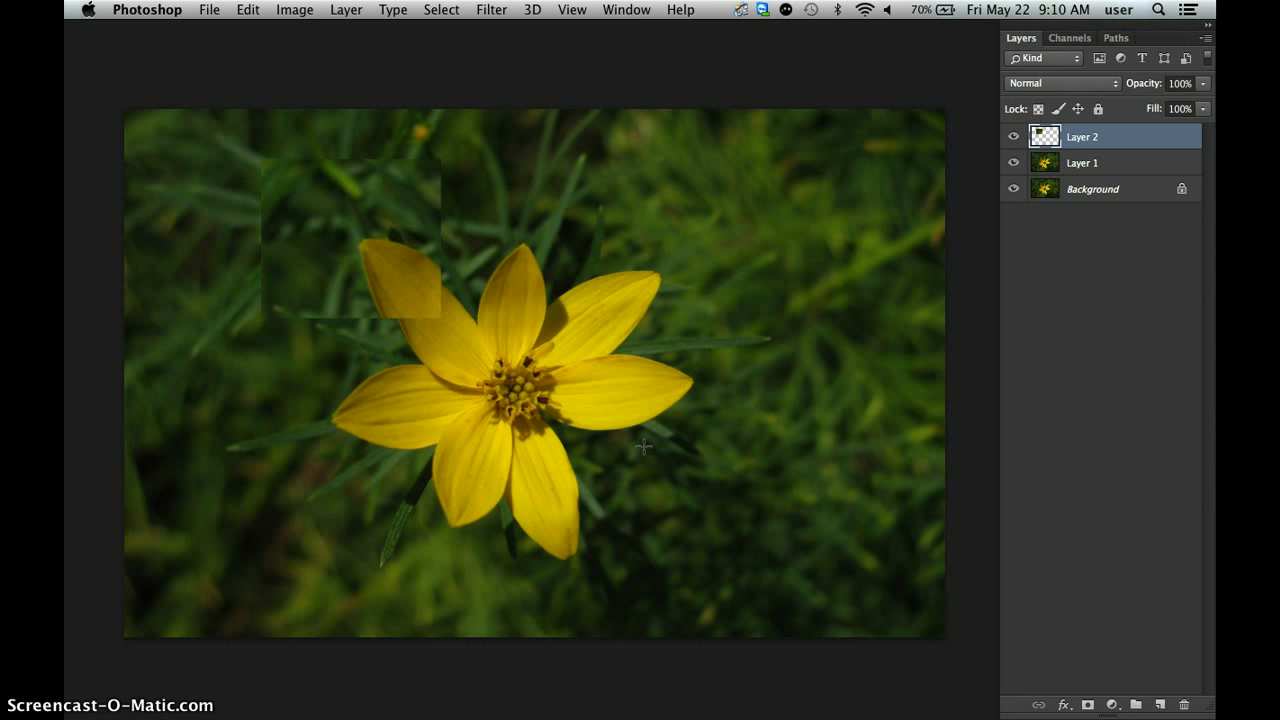
key(Tab)
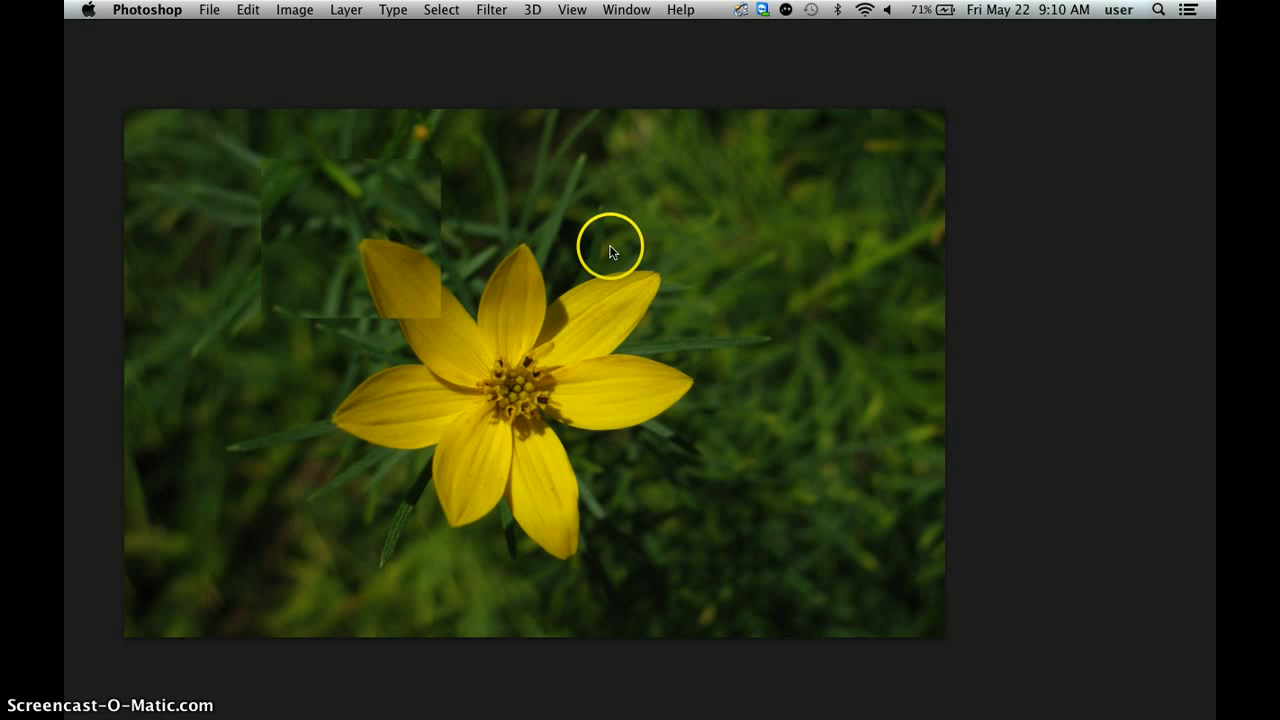
key(Tab)
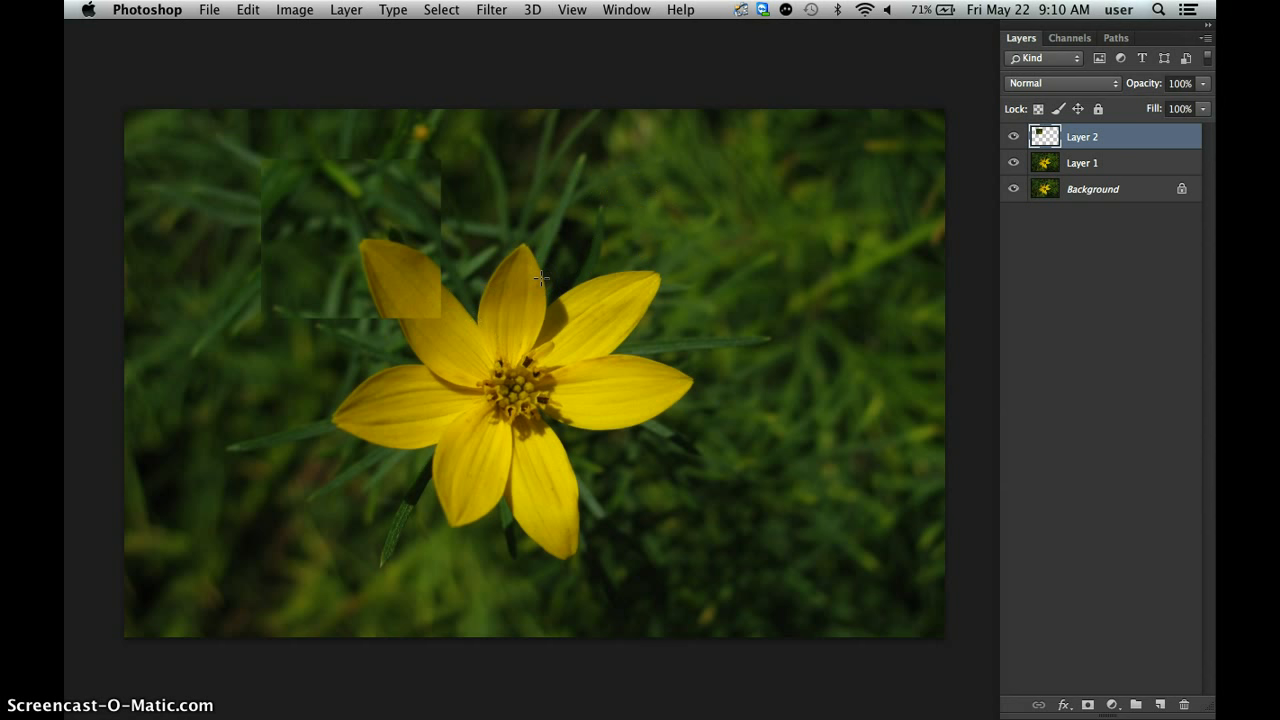
Select a rectangle around the tip of the upper middle petal and copy it from Layer 1 onto a new layer.
drag(540, 278, 567, 288)
key(super+j)
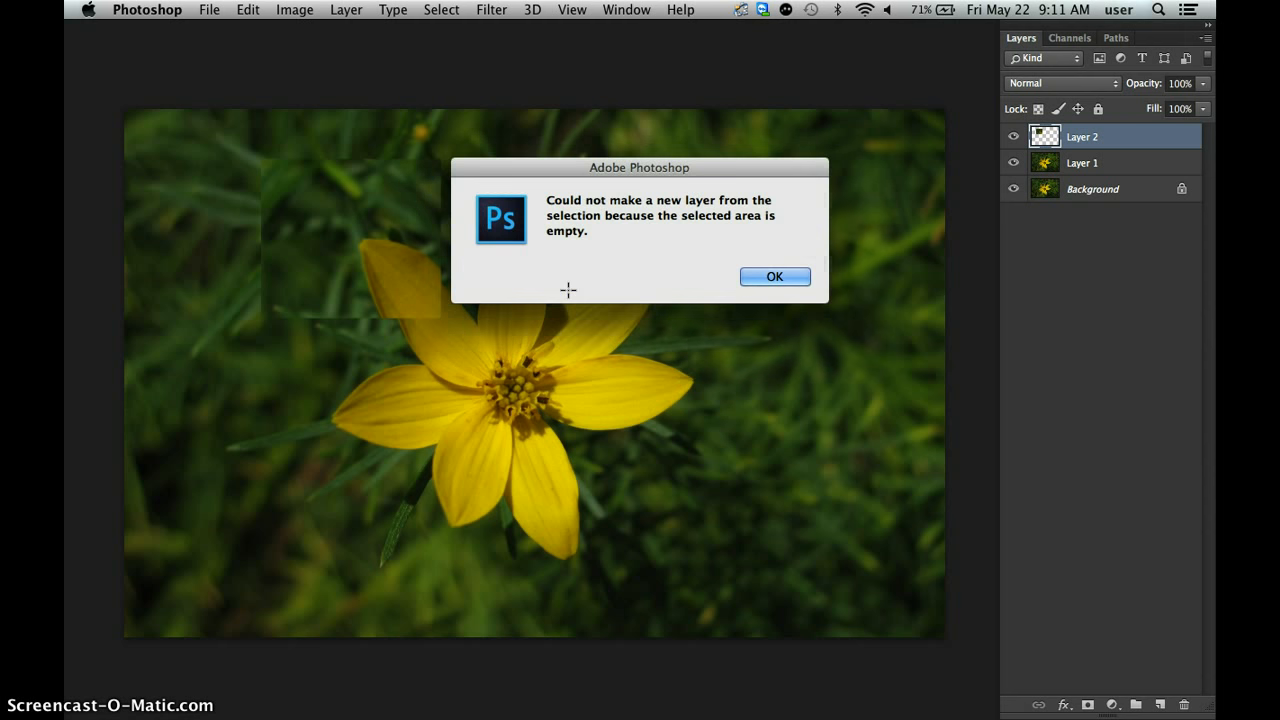
click(578, 224)
click(801, 277)
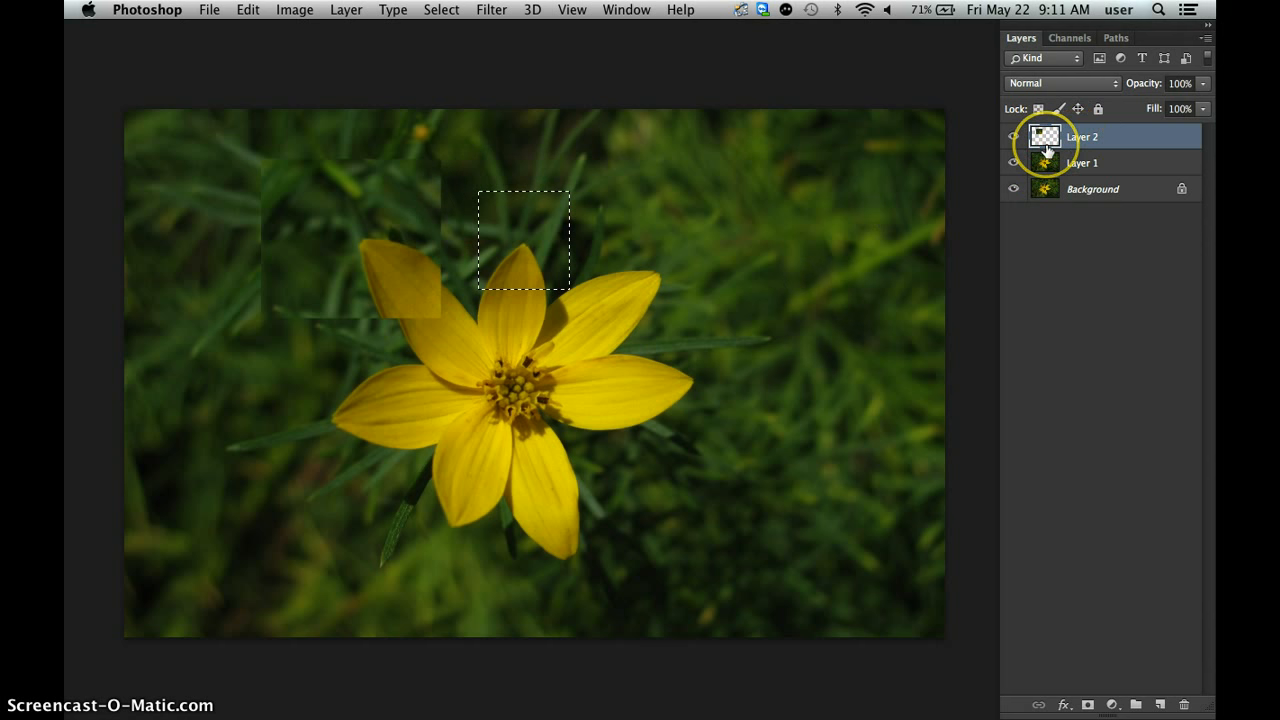
click(1100, 165)
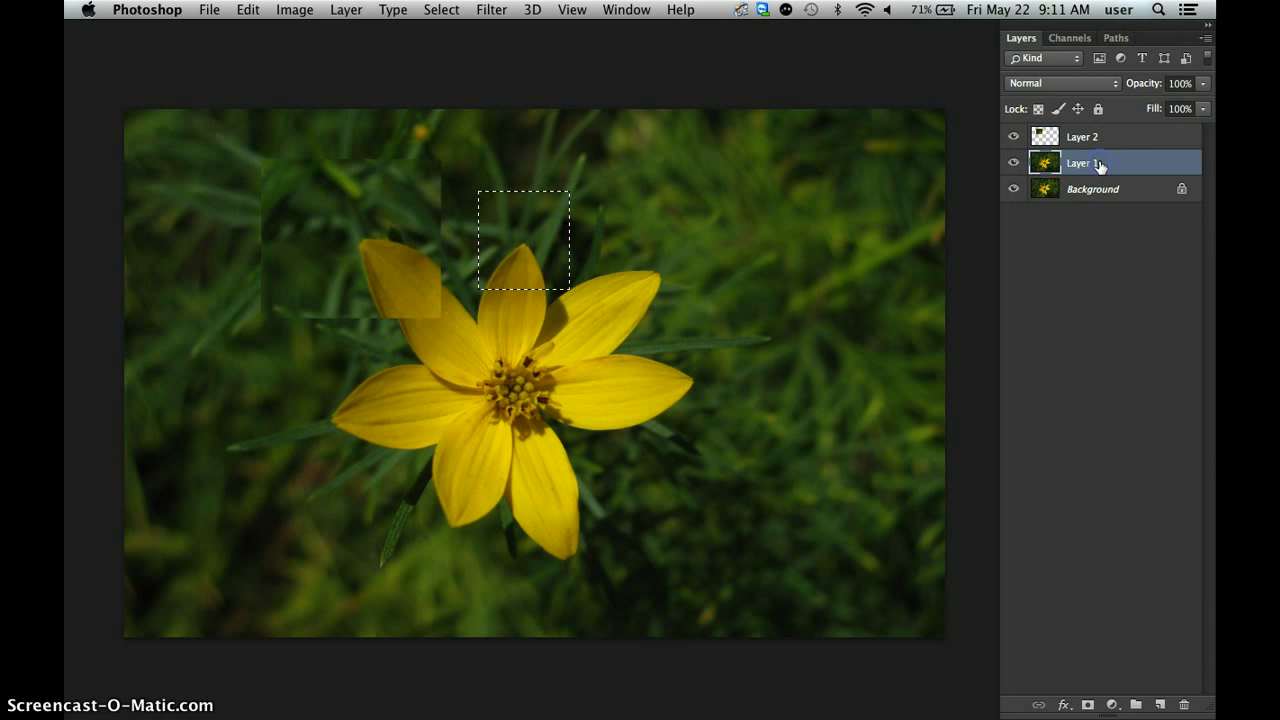
key(ctrl+j)
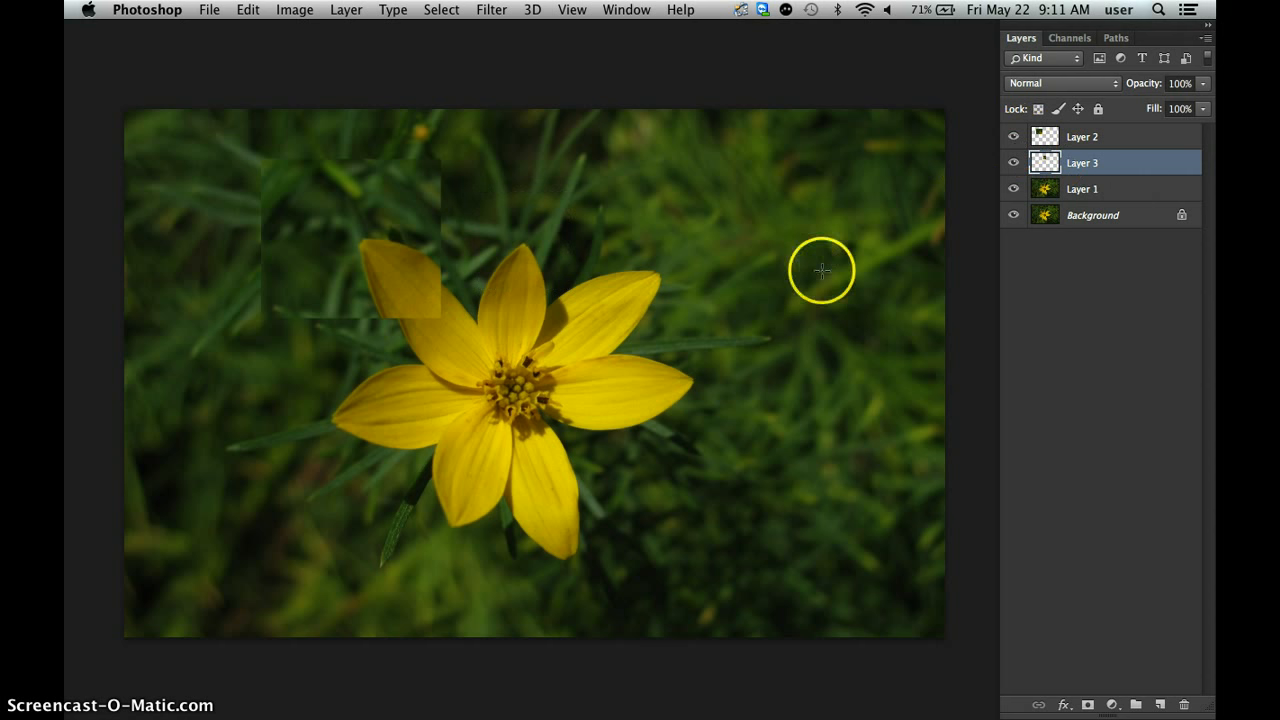
Enlarge the upper middle petal piece with Free Transform, shift it slightly left, and apply the transform.
key(ctrl+t)
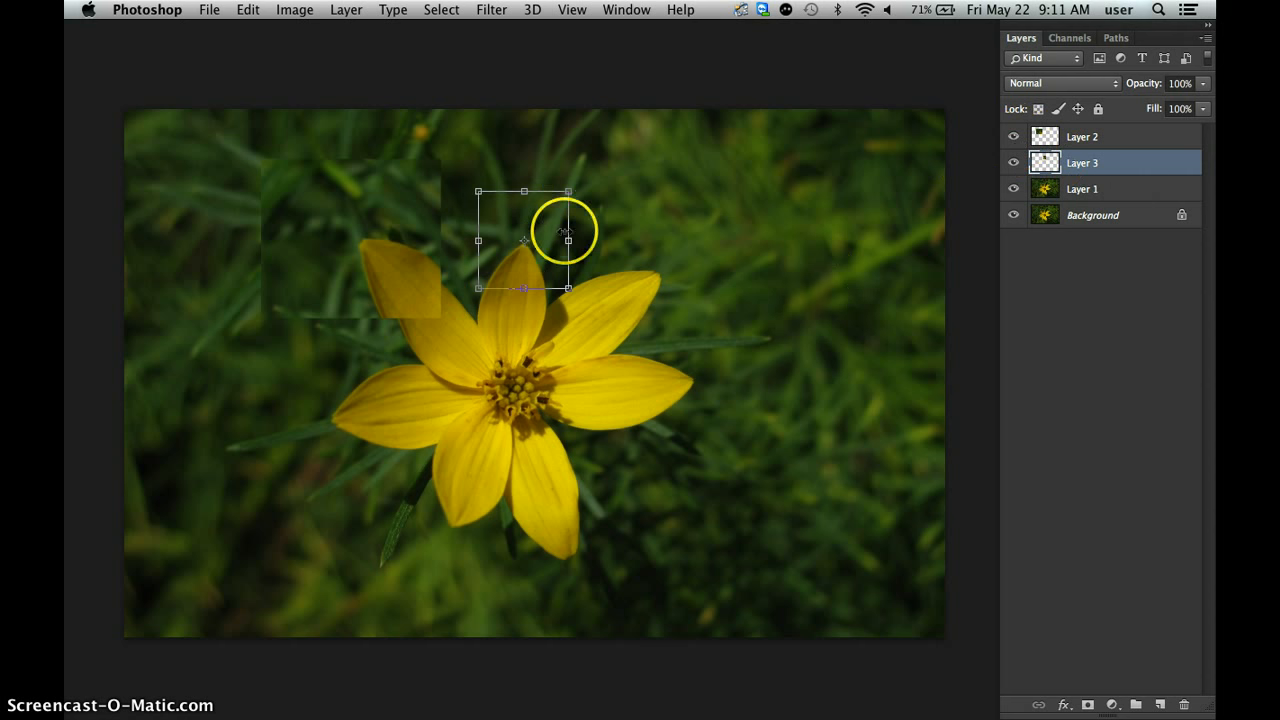
drag(573, 190, 606, 166)
drag(562, 260, 550, 258)
key(Return)
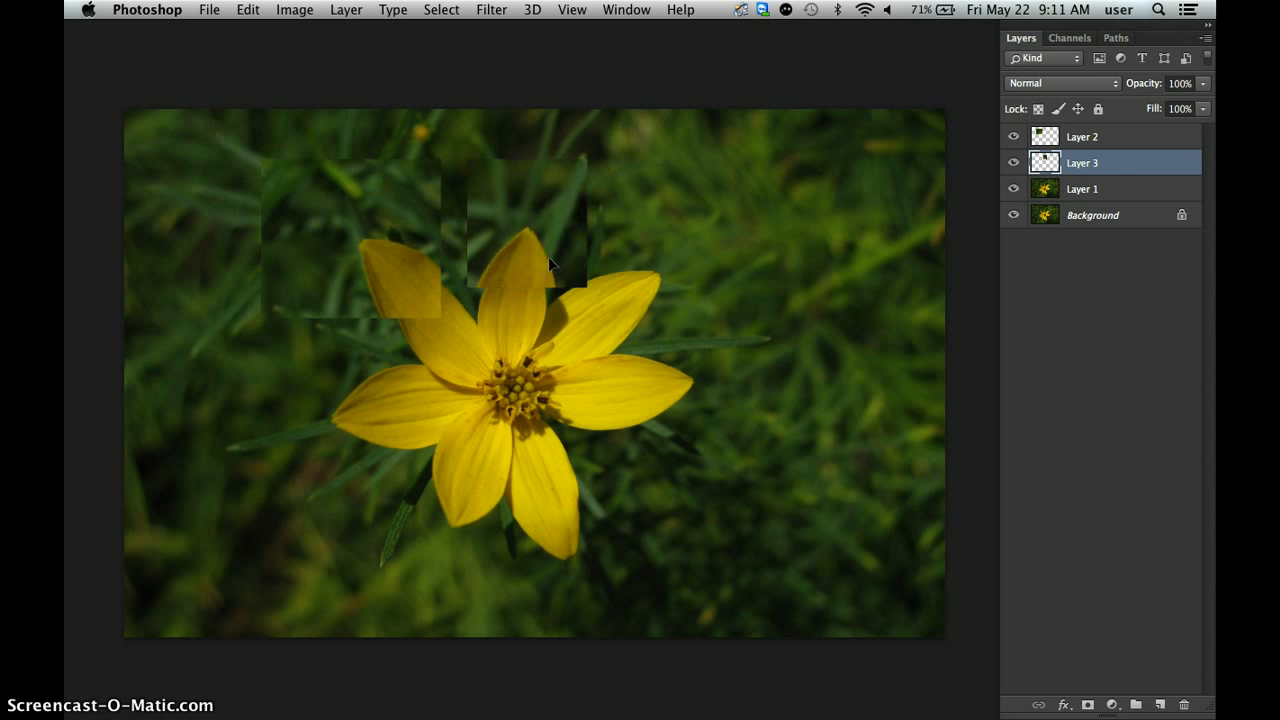
Select a rectangle around the upper-right petal and copy it from Layer 1 onto a new layer.
click(1122, 189)
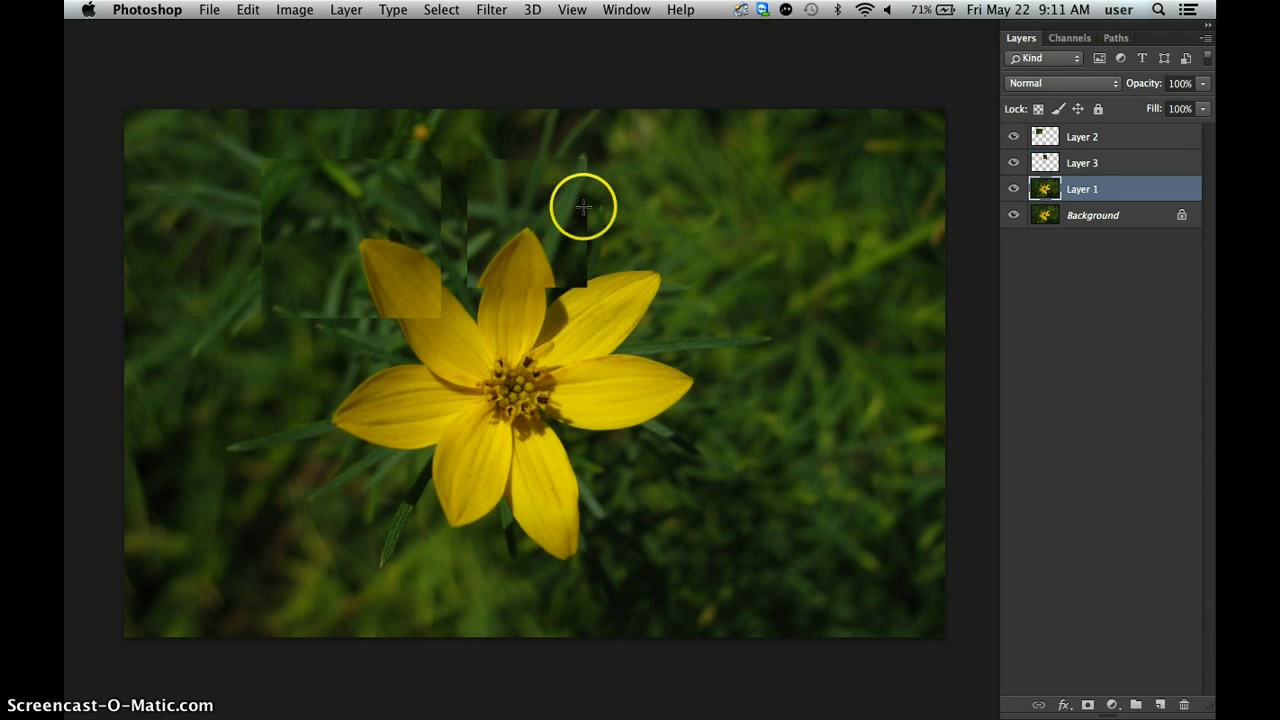
drag(557, 224, 732, 336)
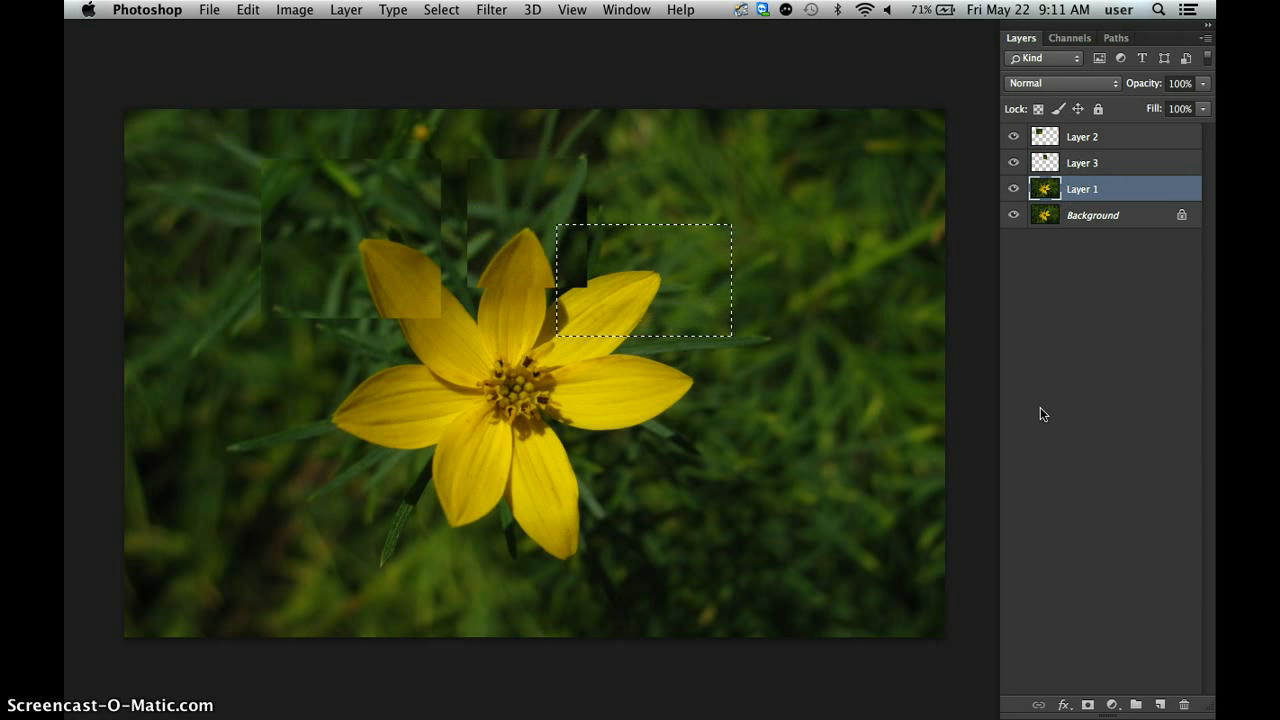
key(super+j)
Enlarge the upper-right petal piece with Free Transform, move it outward to the right, and apply the transform.
key(super+t)
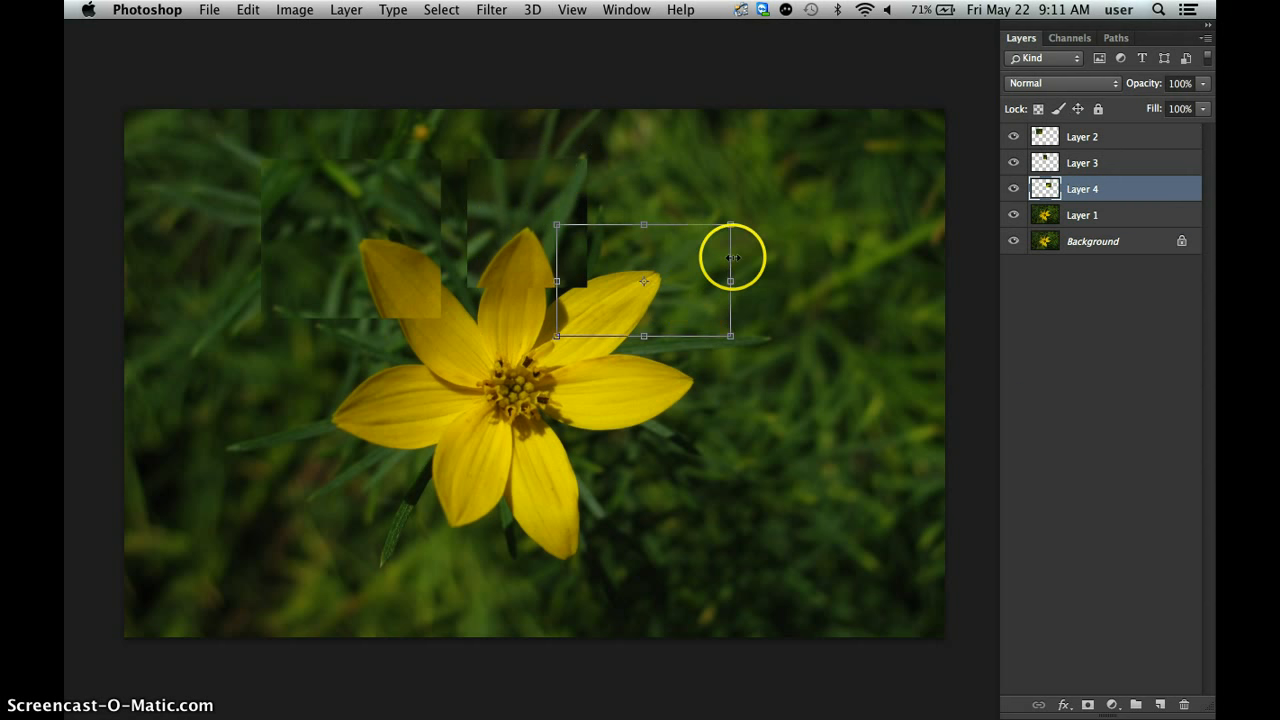
drag(730, 224, 777, 194)
drag(664, 332, 737, 295)
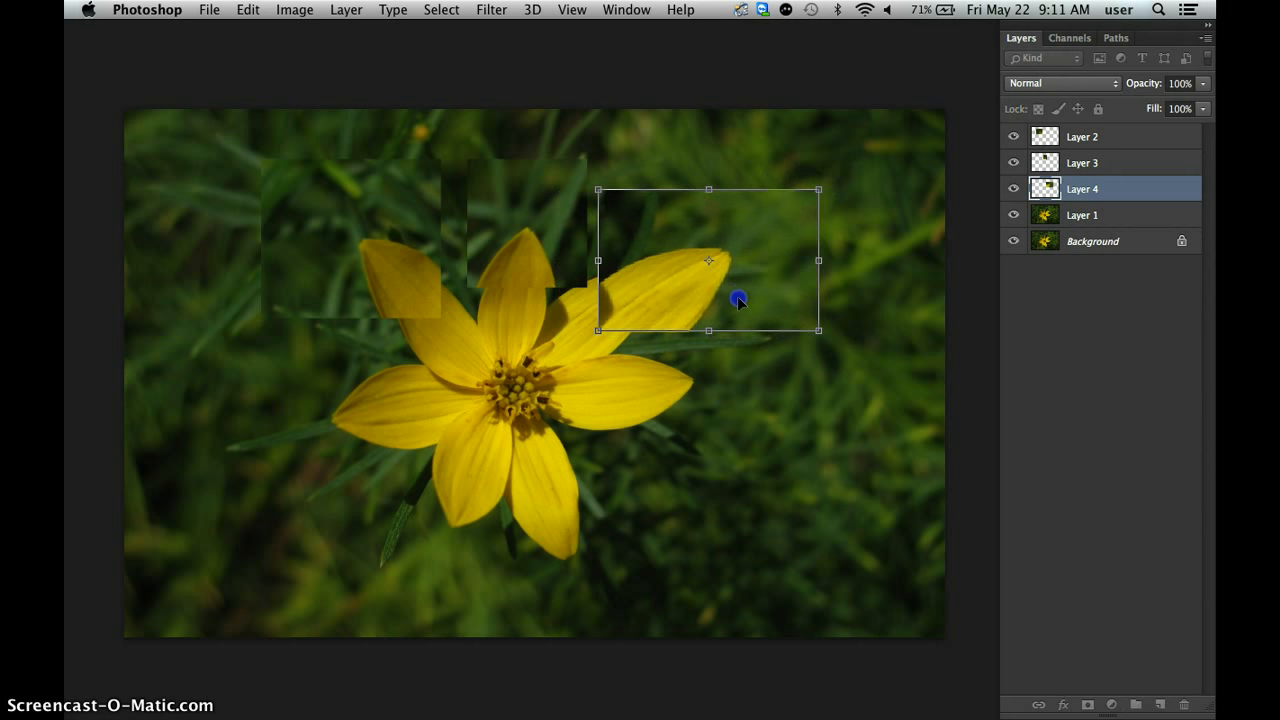
key(Return)
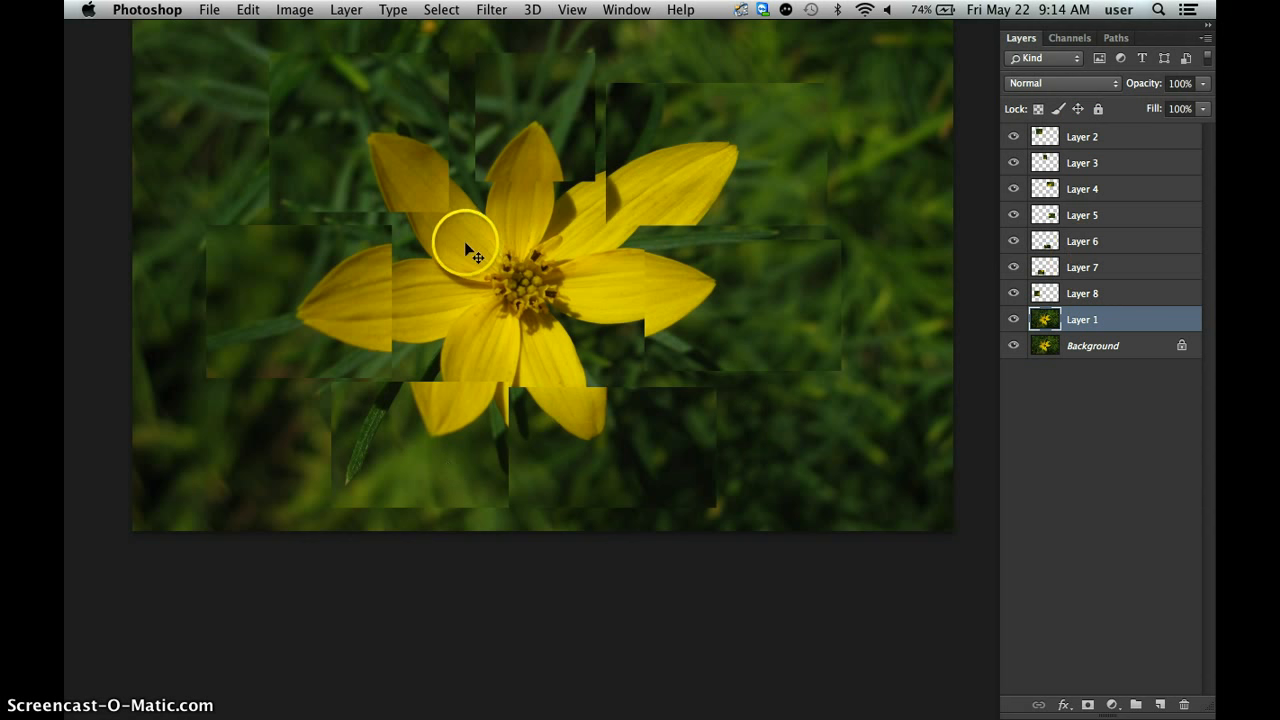
Hide Layers 2 to 8 and copy a rectangle about 4.5 in wide around the flower's center from Layer 1 onto a new layer.
scroll(926, 540, up, 3)
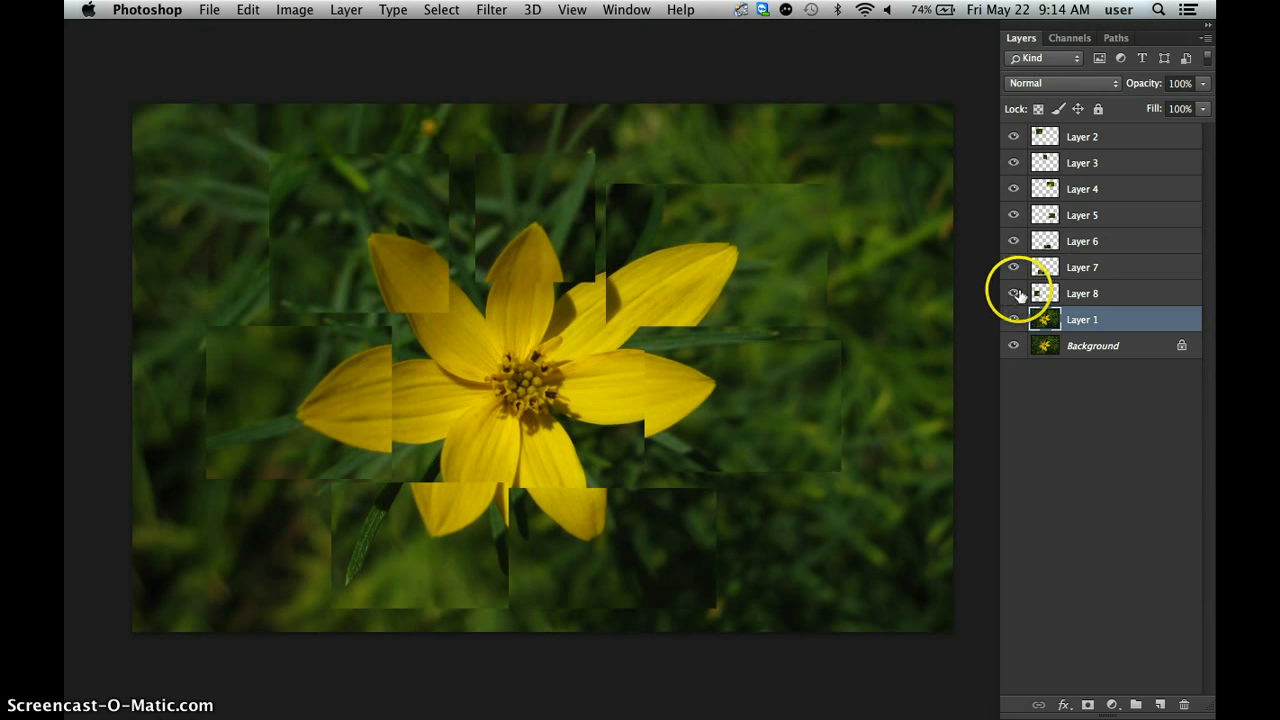
drag(1015, 295, 1015, 260)
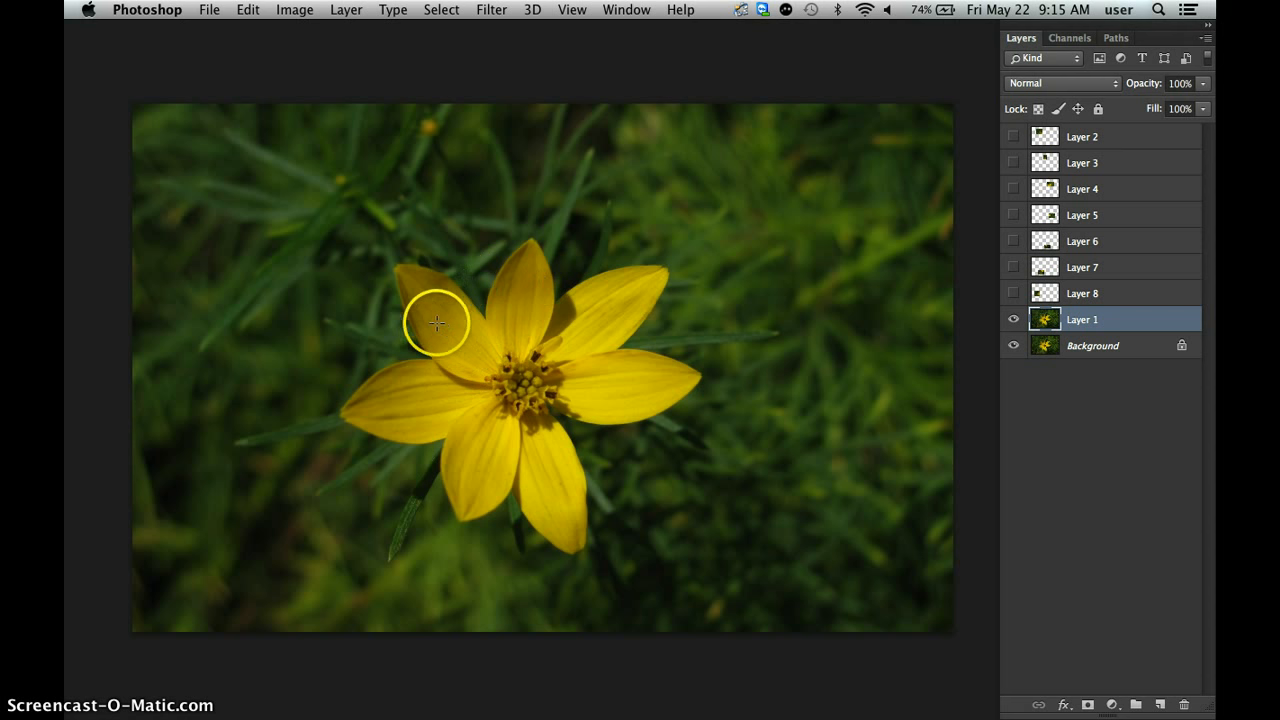
drag(437, 323, 617, 452)
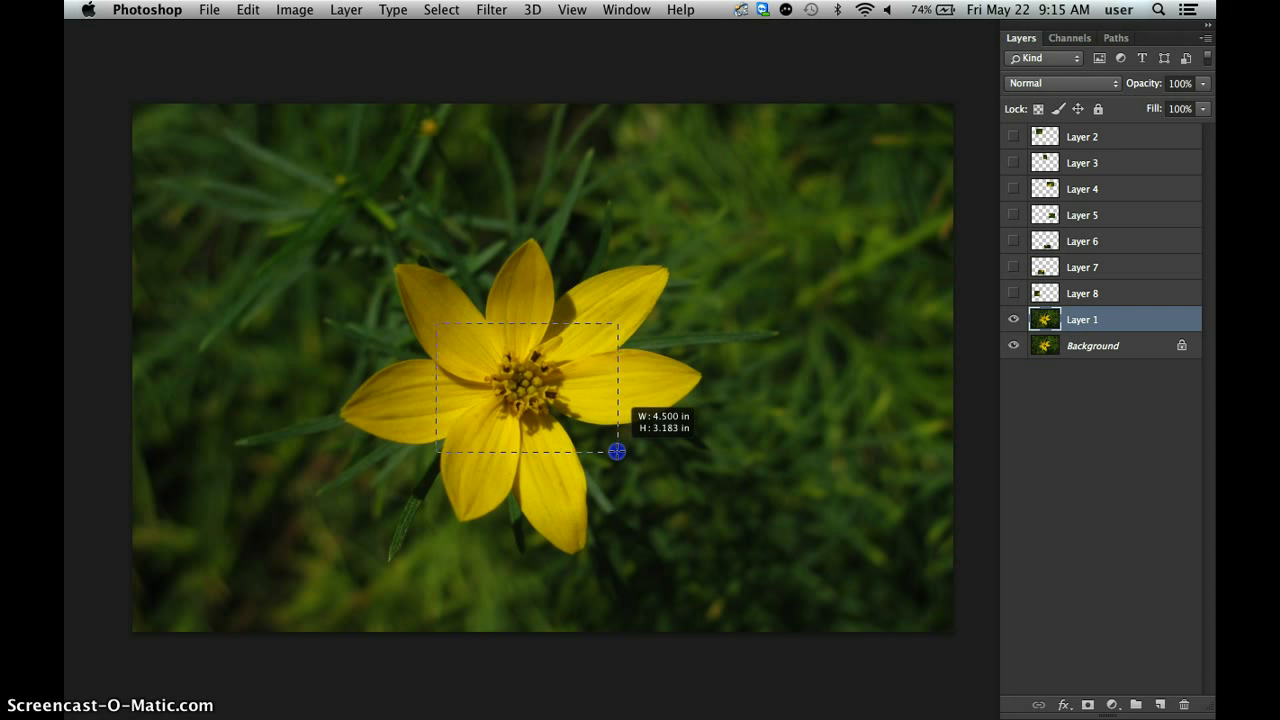
drag(617, 452, 621, 456)
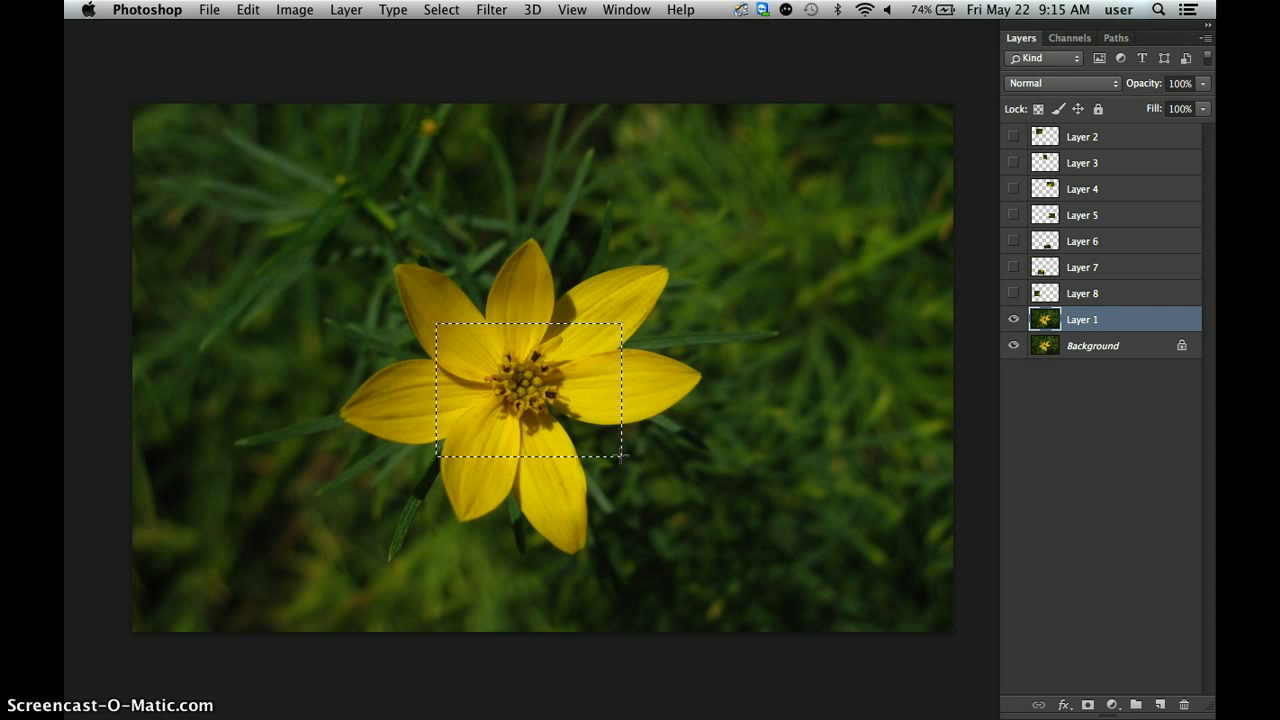
key(super+j)
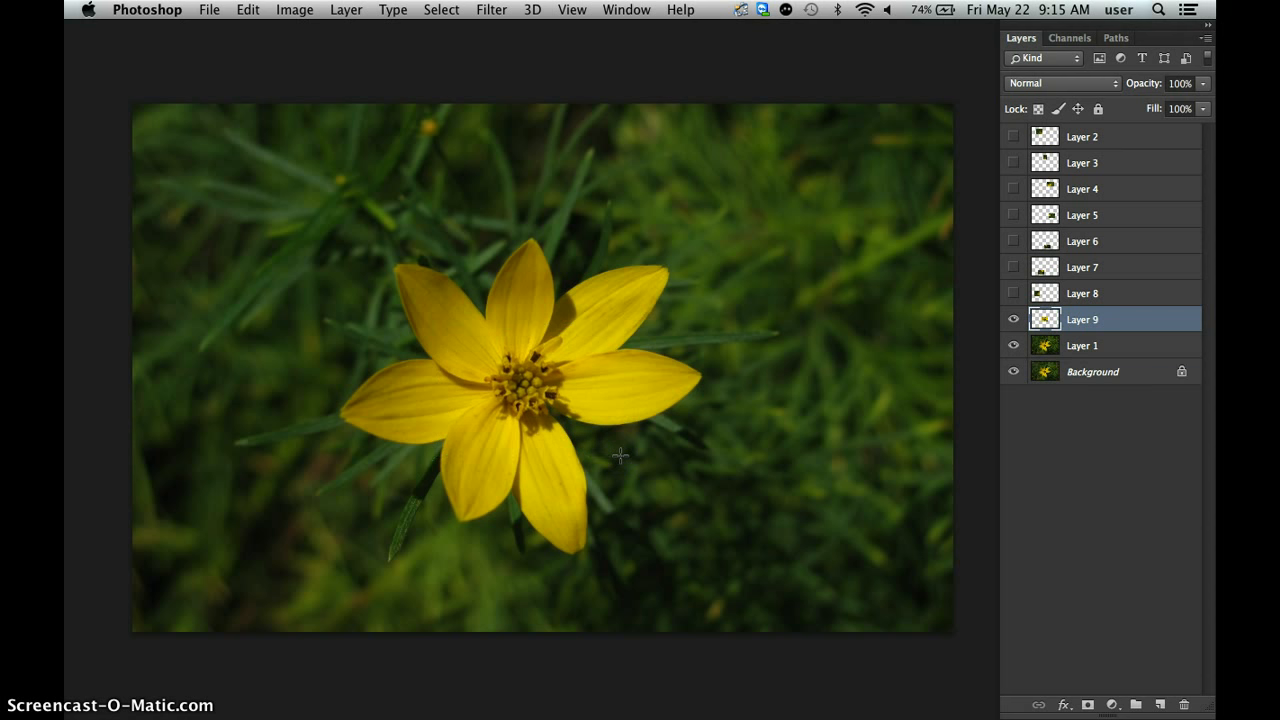
Enlarge the flower's center piece, reposition it over the center with Free Transform, and show Layers 2 to 8 again.
key(super+t)
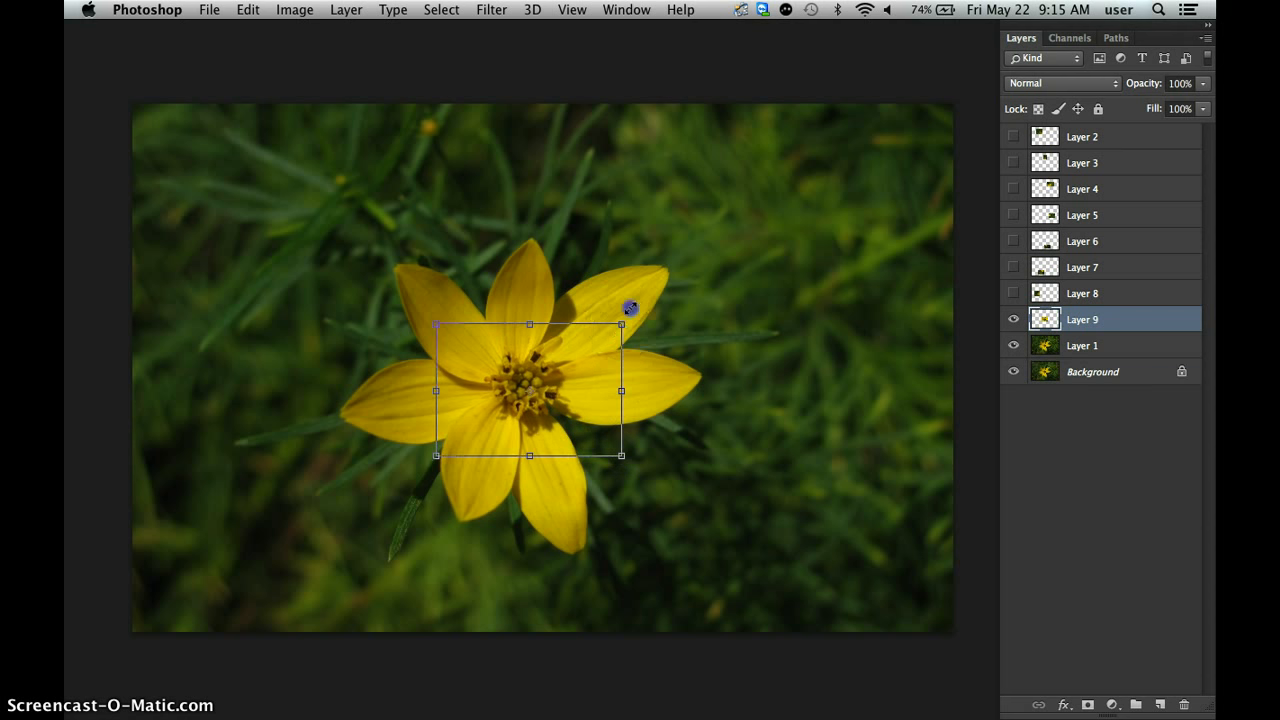
drag(630, 307, 657, 267)
drag(591, 400, 584, 432)
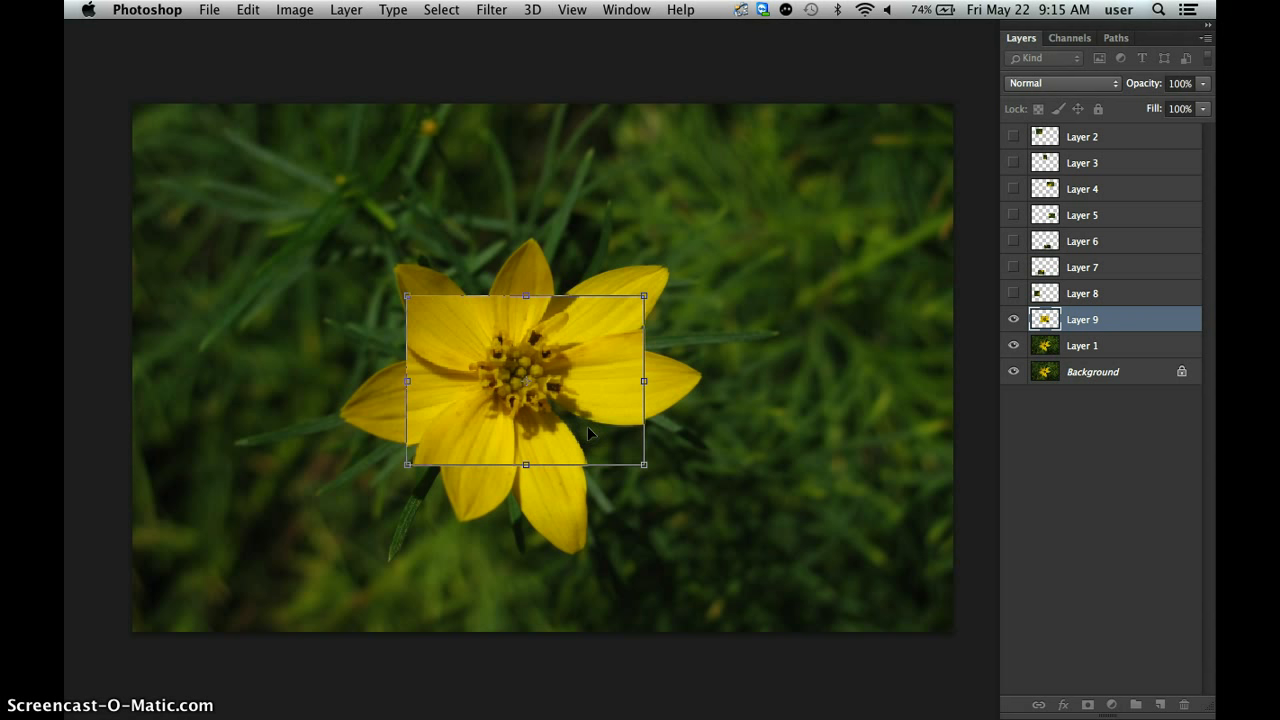
key(Return)
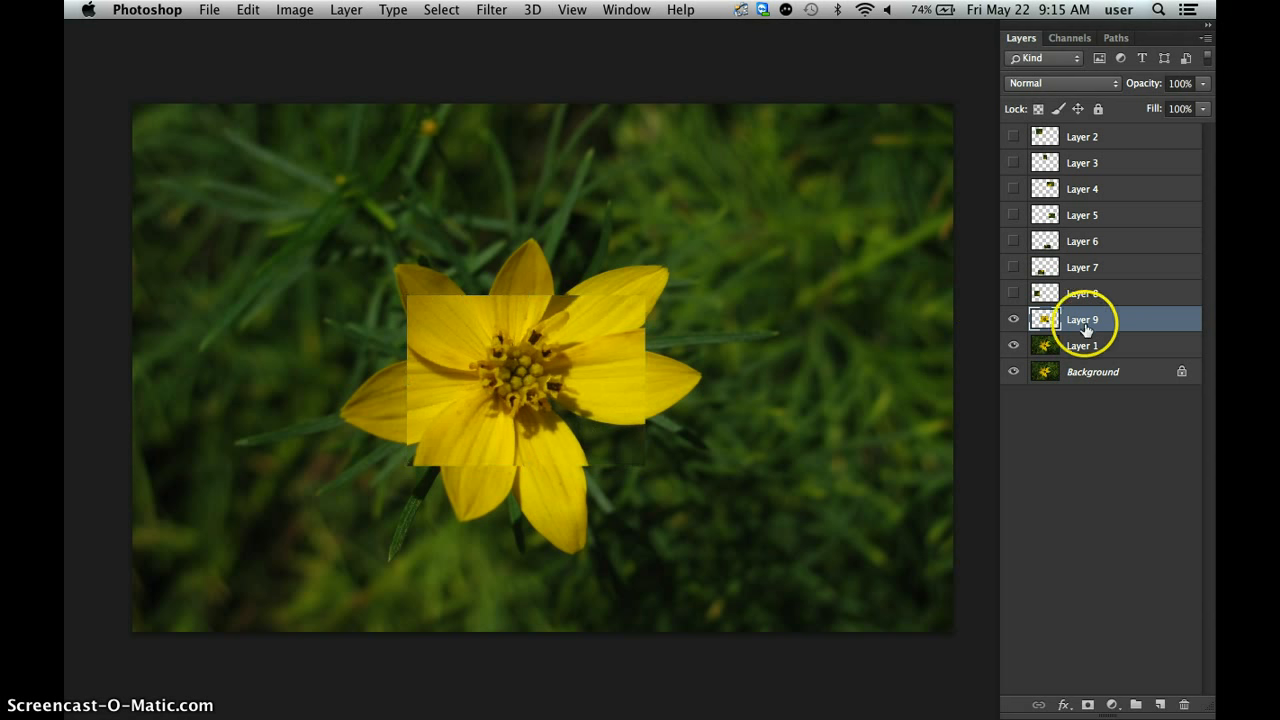
drag(1012, 293, 1014, 134)
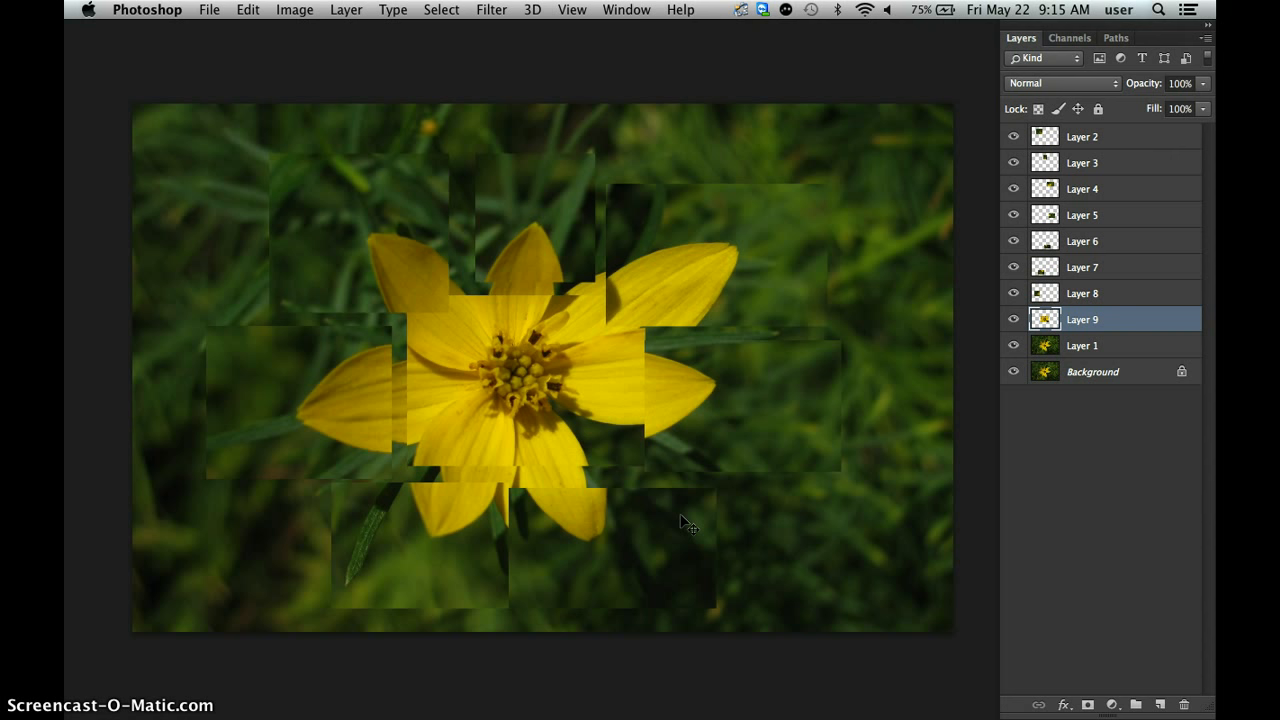
Move the upper-right petal piece on Layer 4 up and slightly right, and the right petal piece on Layer 5 to the right.
click(703, 283)
click(703, 283)
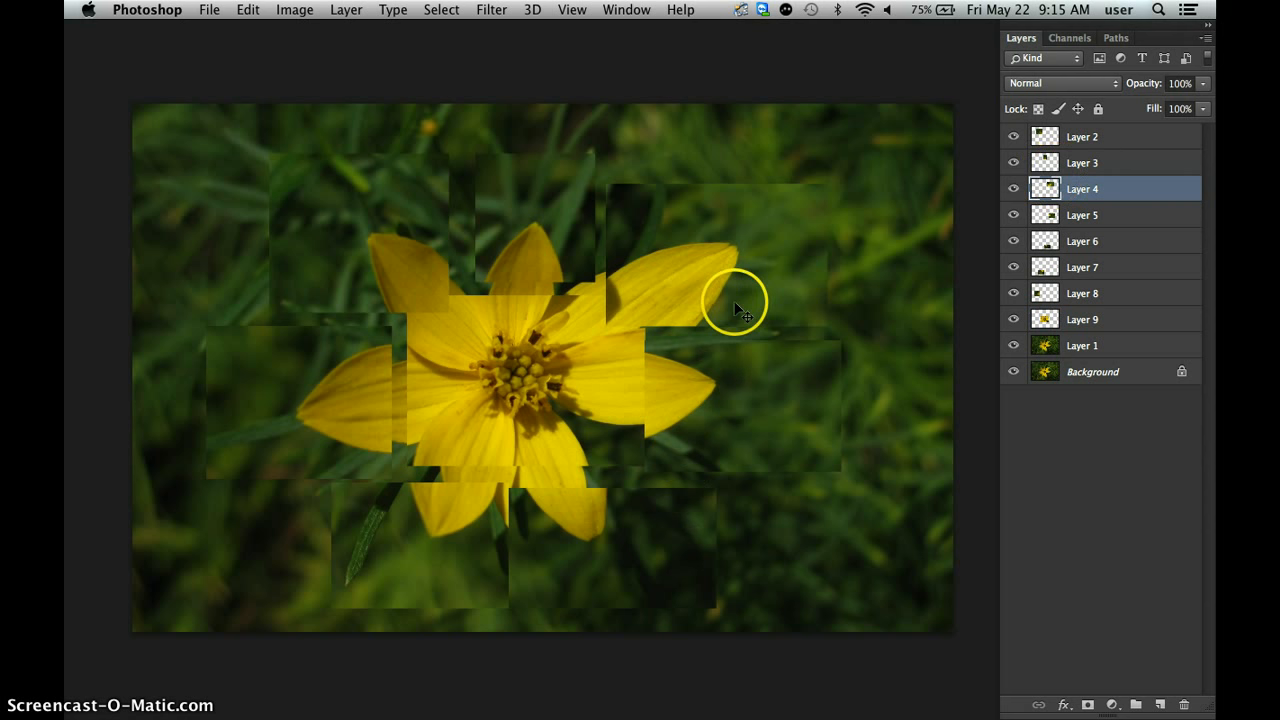
drag(674, 286, 656, 260)
mouse_move(678, 260)
mouse_down()
mouse_move(683, 286)
mouse_move(671, 271)
mouse_move(666, 297)
mouse_move(634, 286)
mouse_move(649, 256)
mouse_move(663, 266)
mouse_move(706, 243)
mouse_move(682, 243)
mouse_move(669, 277)
mouse_move(694, 283)
mouse_move(683, 257)
mouse_move(655, 274)
mouse_move(666, 291)
mouse_move(694, 271)
mouse_move(660, 257)
mouse_move(672, 268)
mouse_move(680, 257)
mouse_up()
click(682, 400)
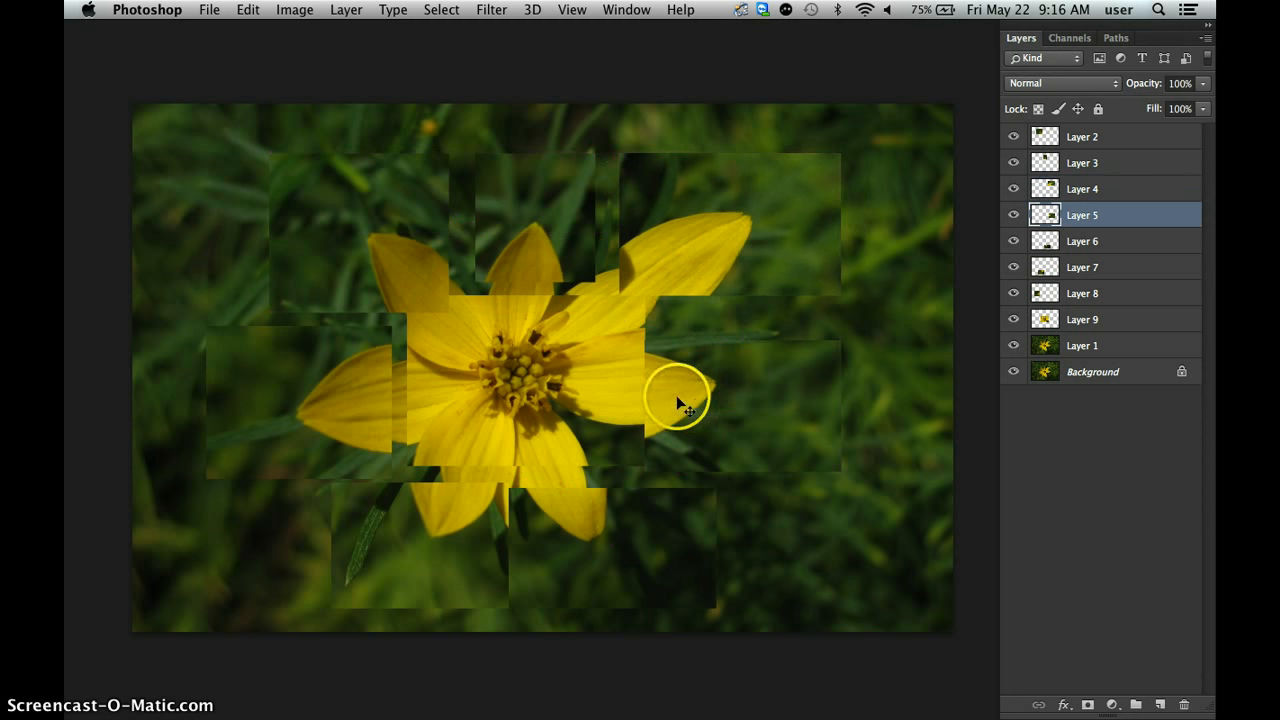
drag(678, 400, 700, 400)
Move the two lower petal pieces on Layers 6 and 7 up and slightly left, closer to the flower's center.
click(588, 533)
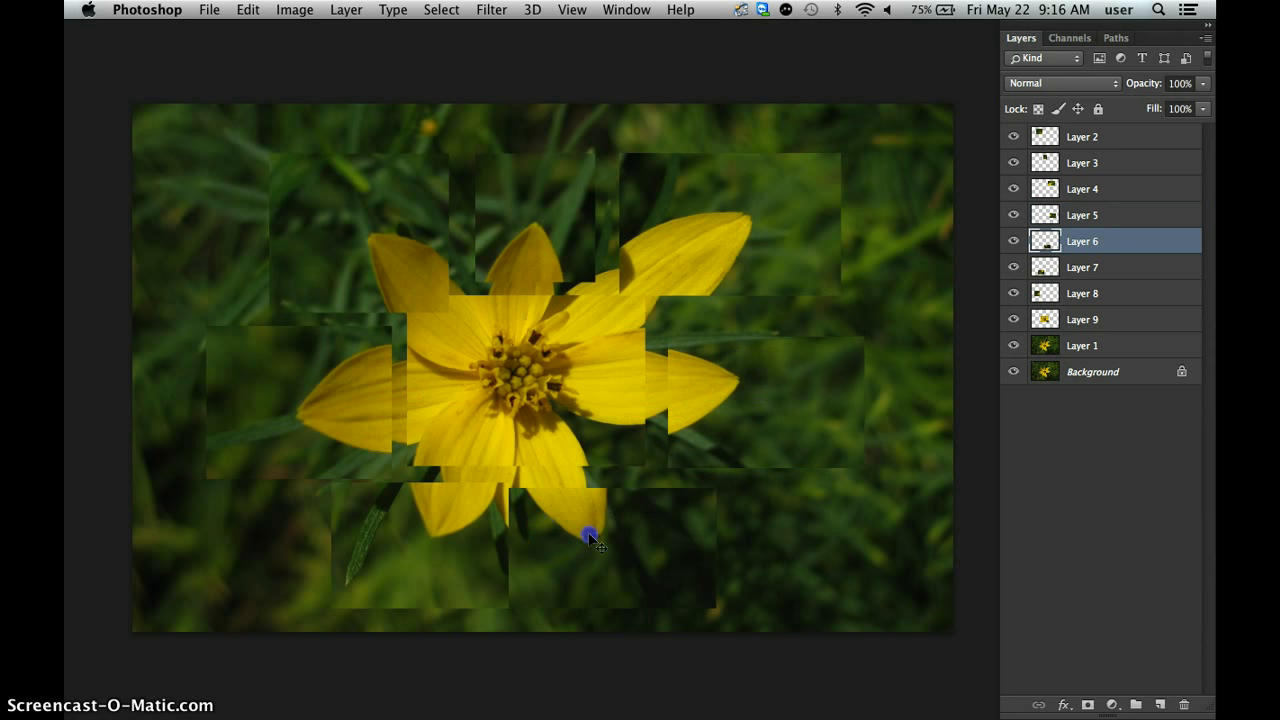
drag(589, 536, 579, 487)
click(438, 543)
drag(423, 529, 405, 490)
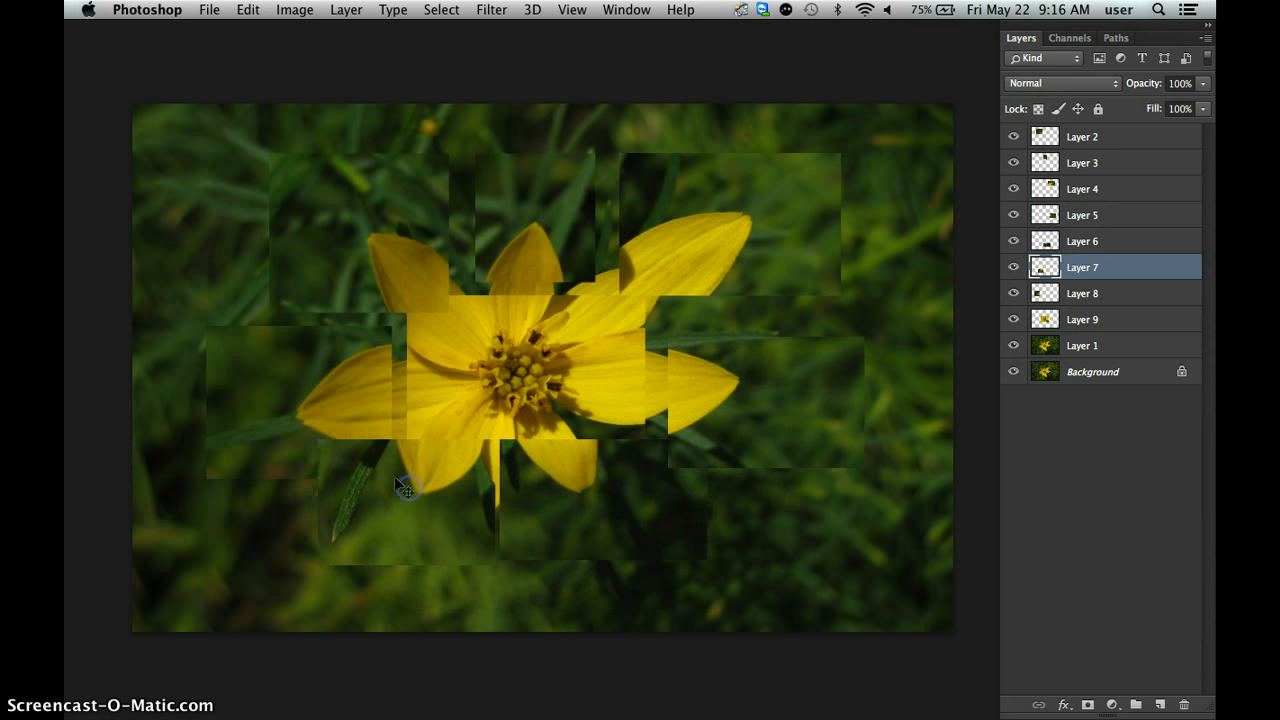
Move the left petal piece on Layer 8 slightly up and inward, and the upper-left petal piece on Layer 2 up and left.
drag(335, 408, 384, 356)
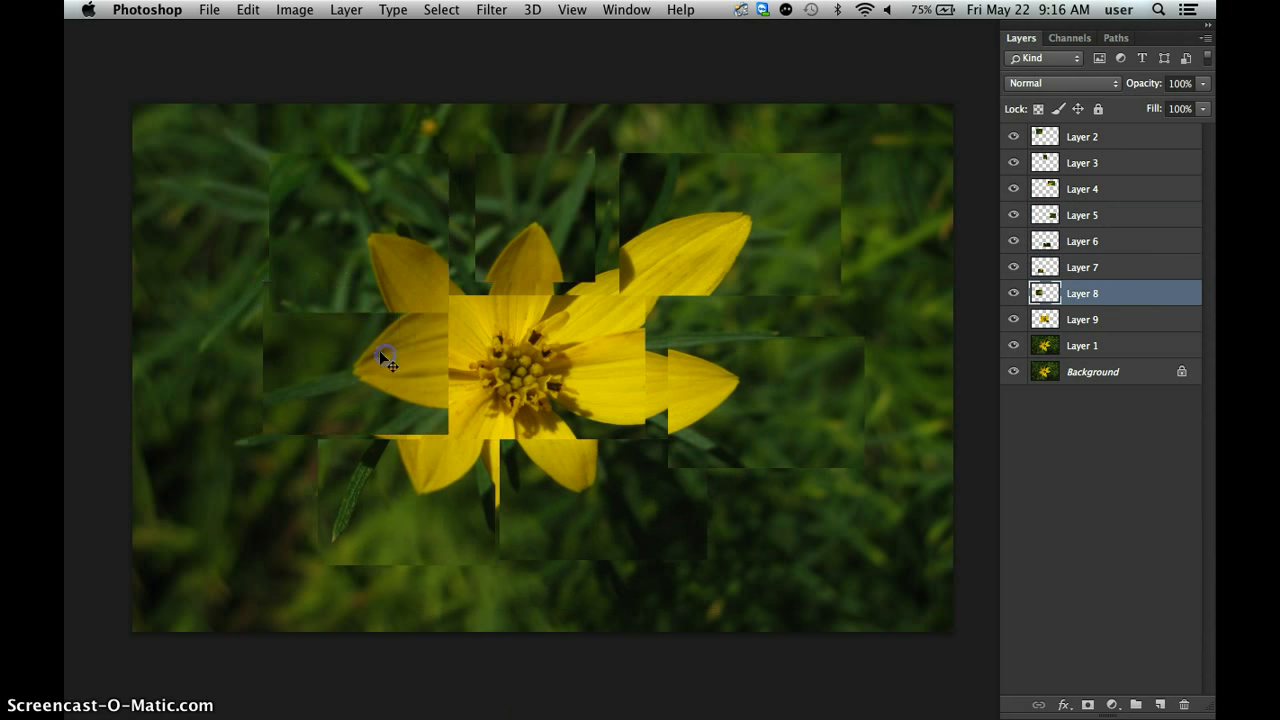
drag(346, 243, 332, 220)
drag(360, 367, 326, 390)
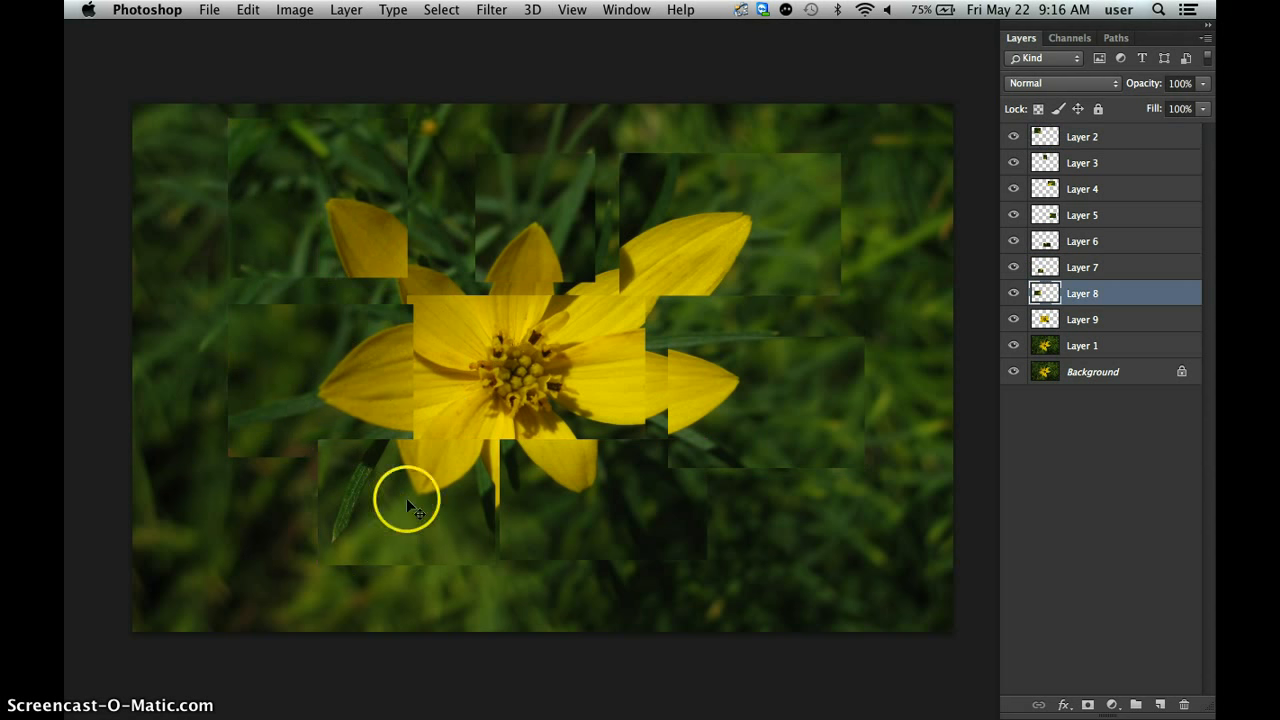
Try stacking the left petal piece on Layer 8 above Layer 7, and put Layer 7 back on top of it.
click(390, 467)
click(372, 389)
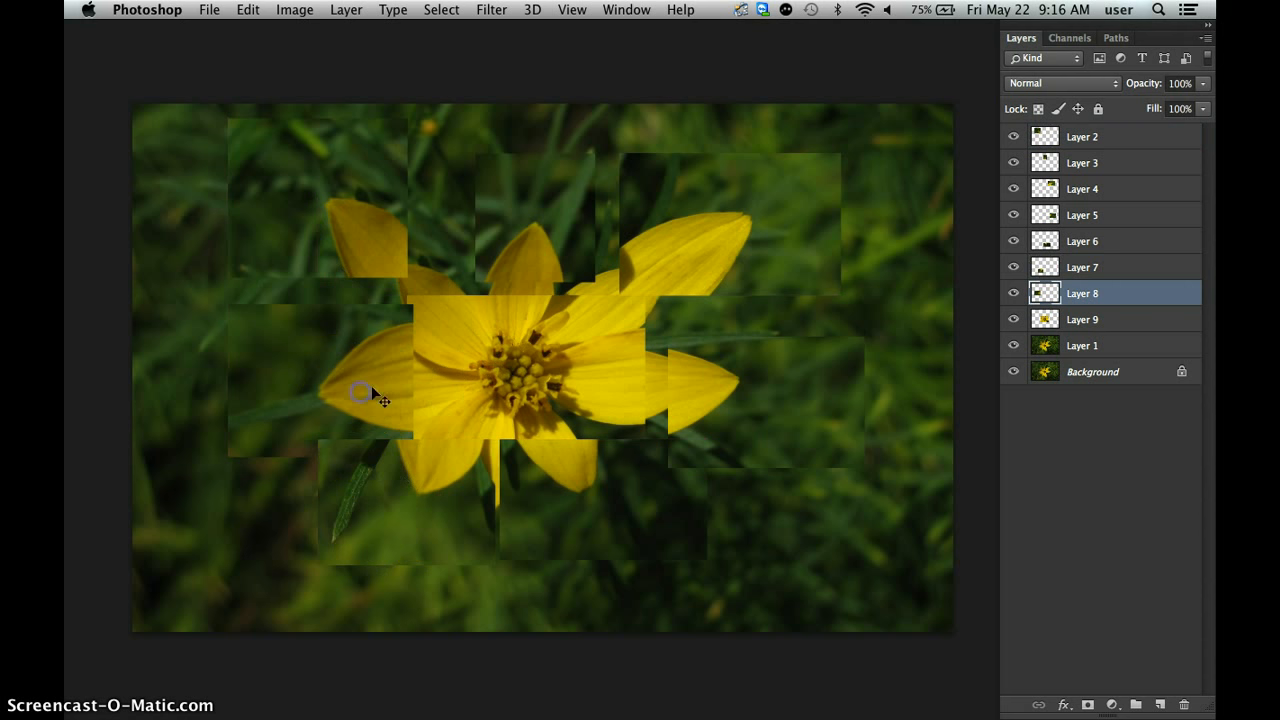
click(1103, 293)
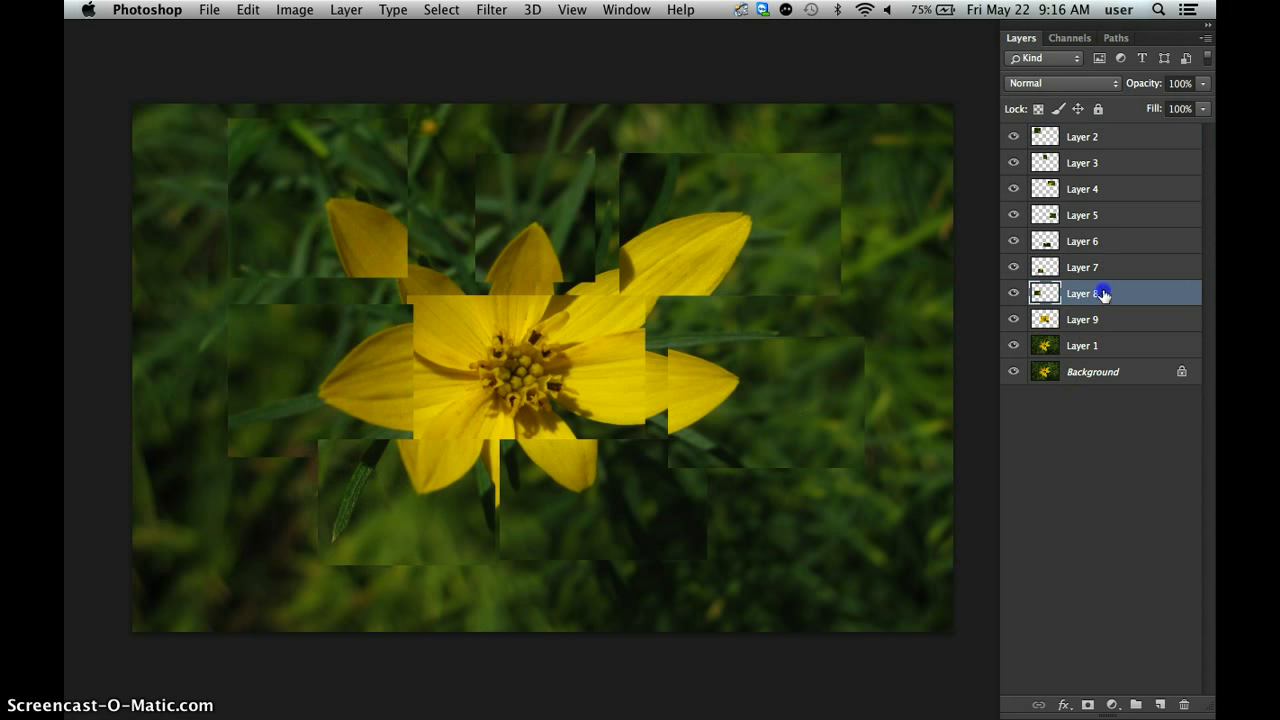
drag(1103, 293, 1102, 264)
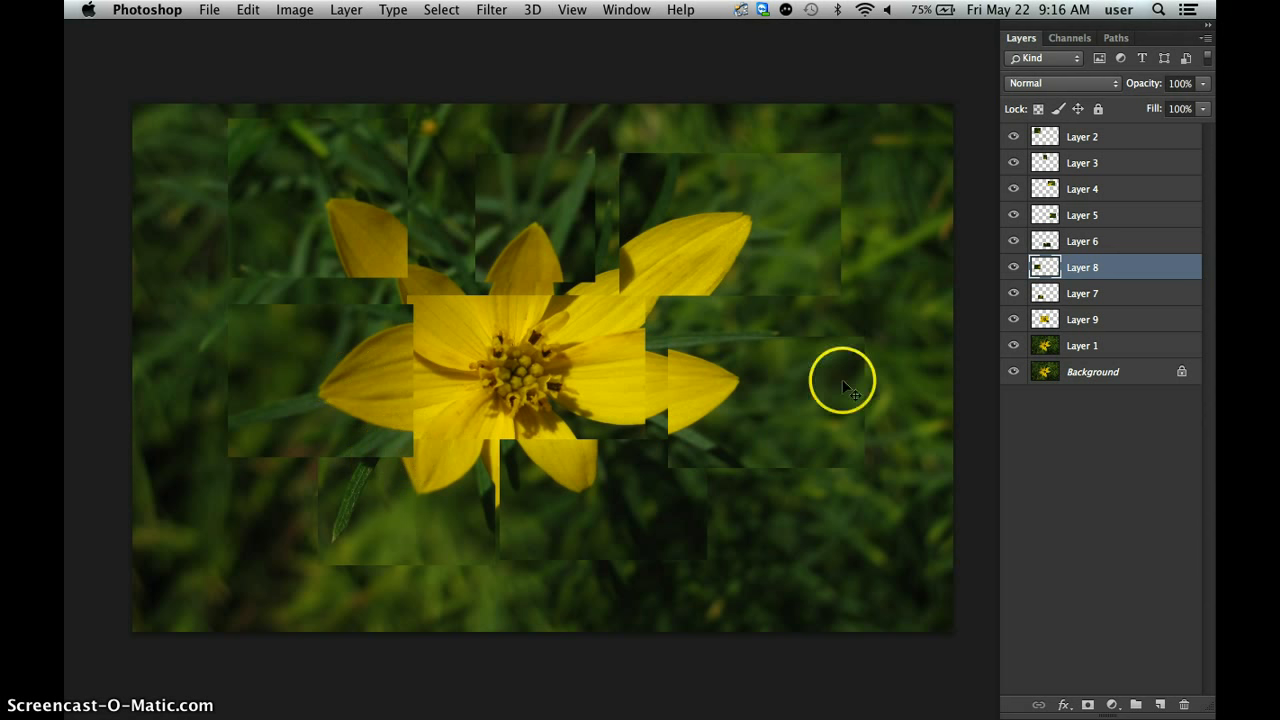
drag(1091, 290, 1093, 266)
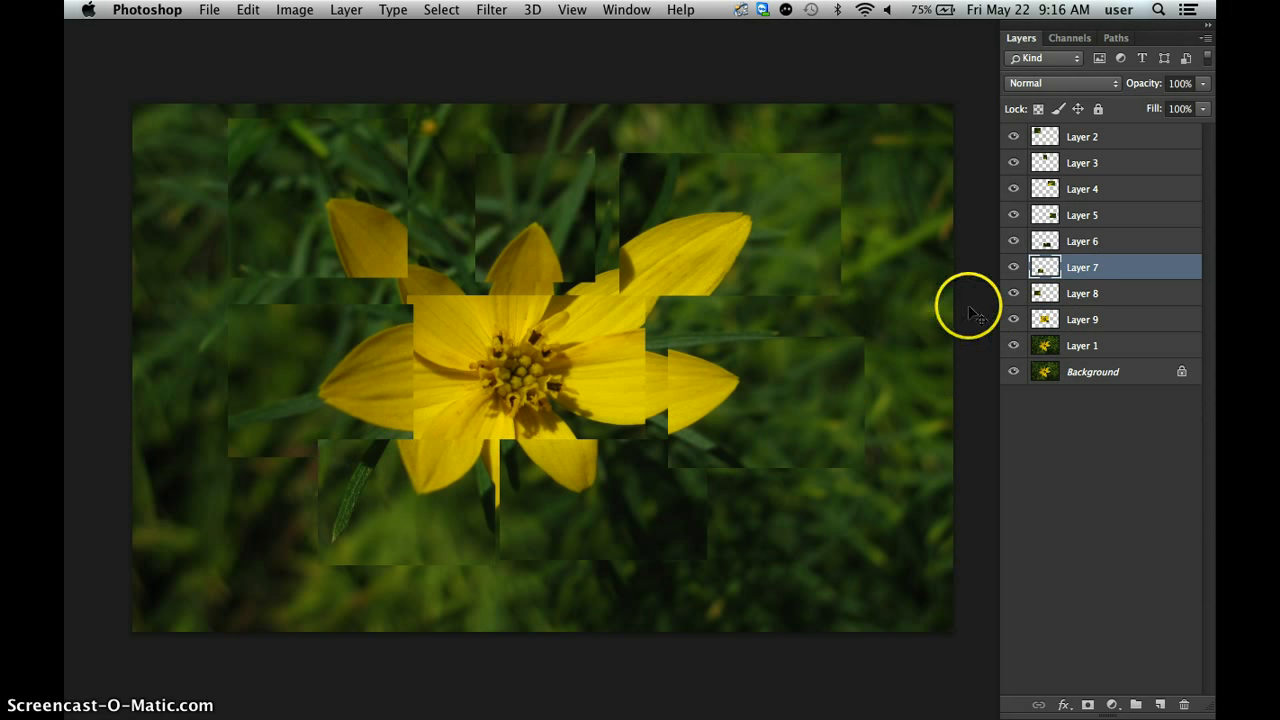
click(1095, 138)
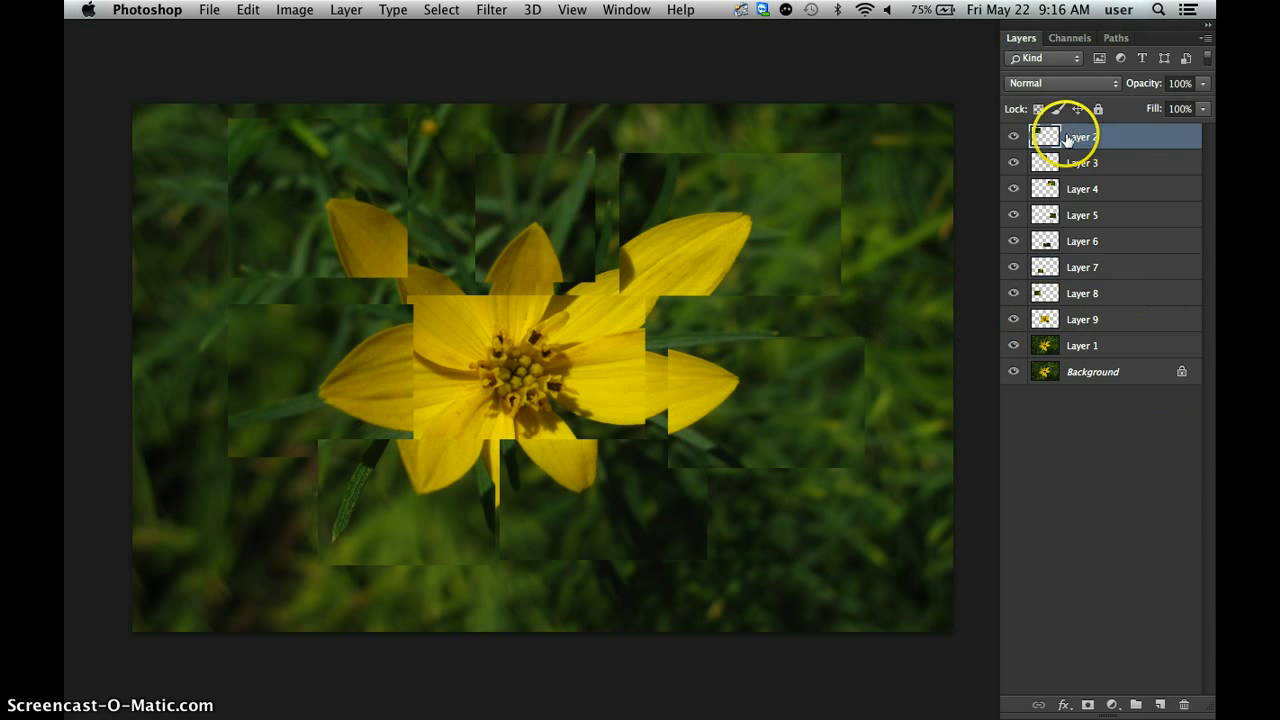
click(1064, 706)
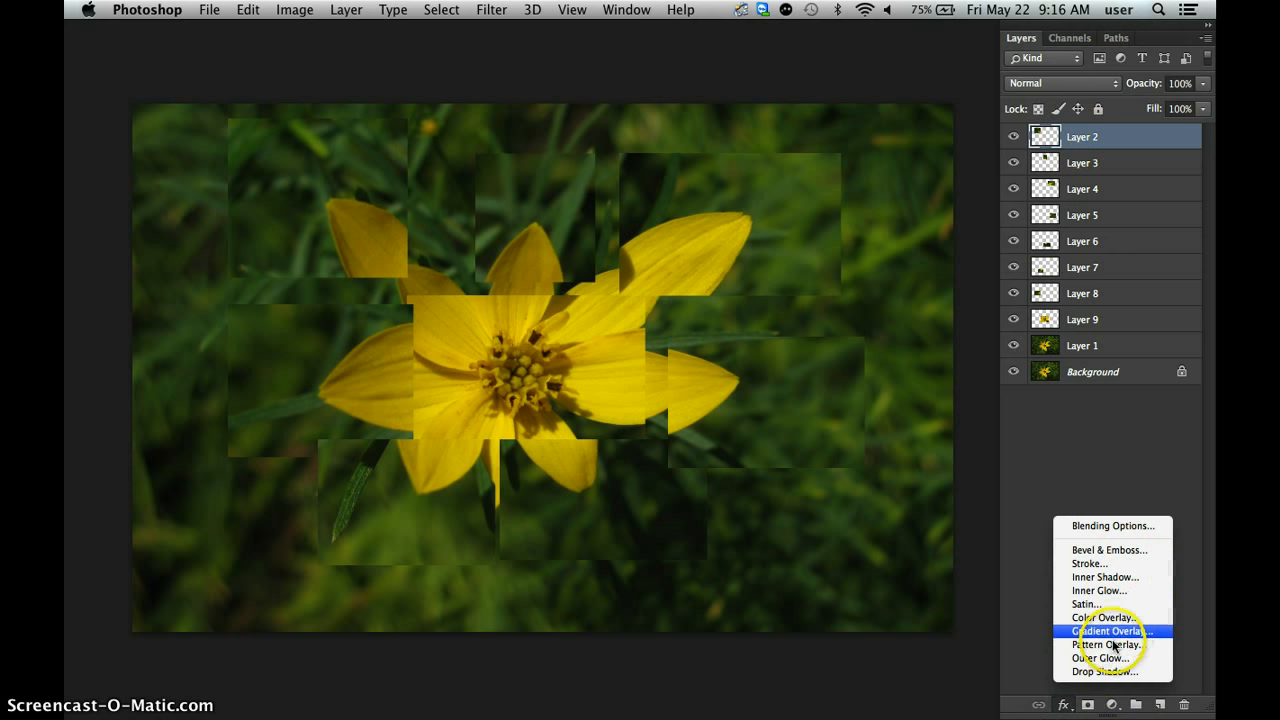
click(1104, 672)
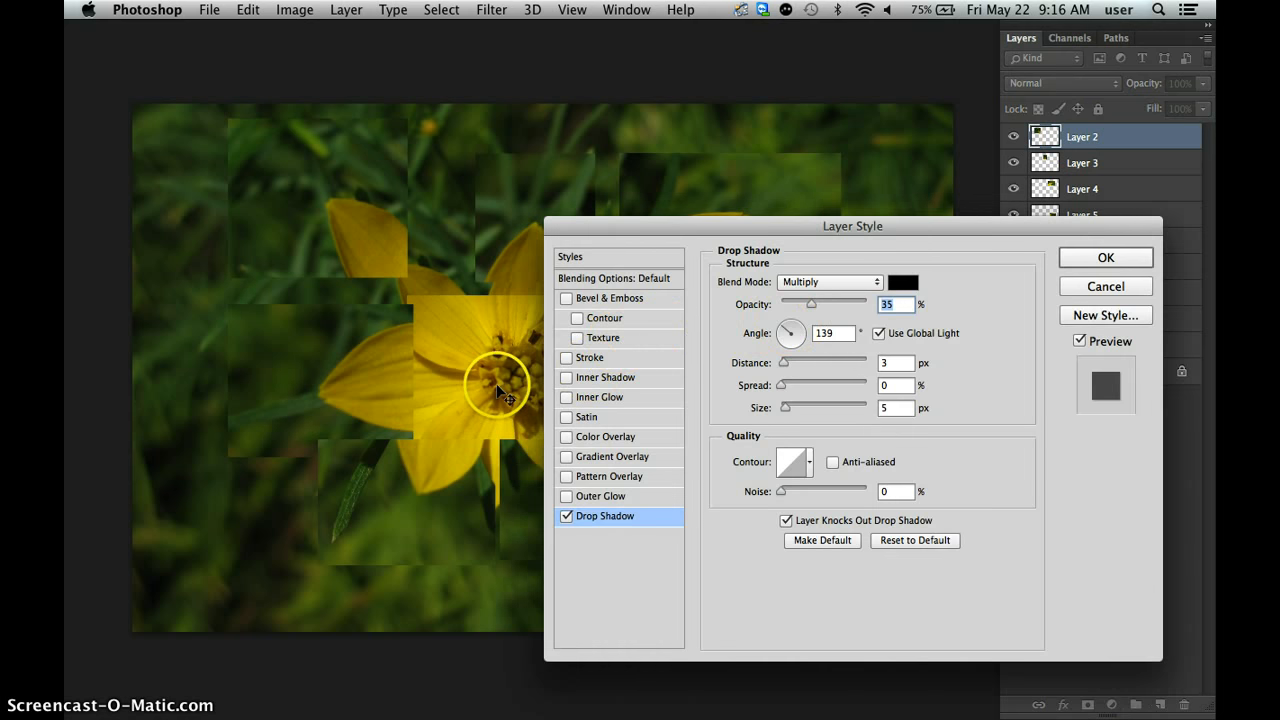
click(1120, 288)
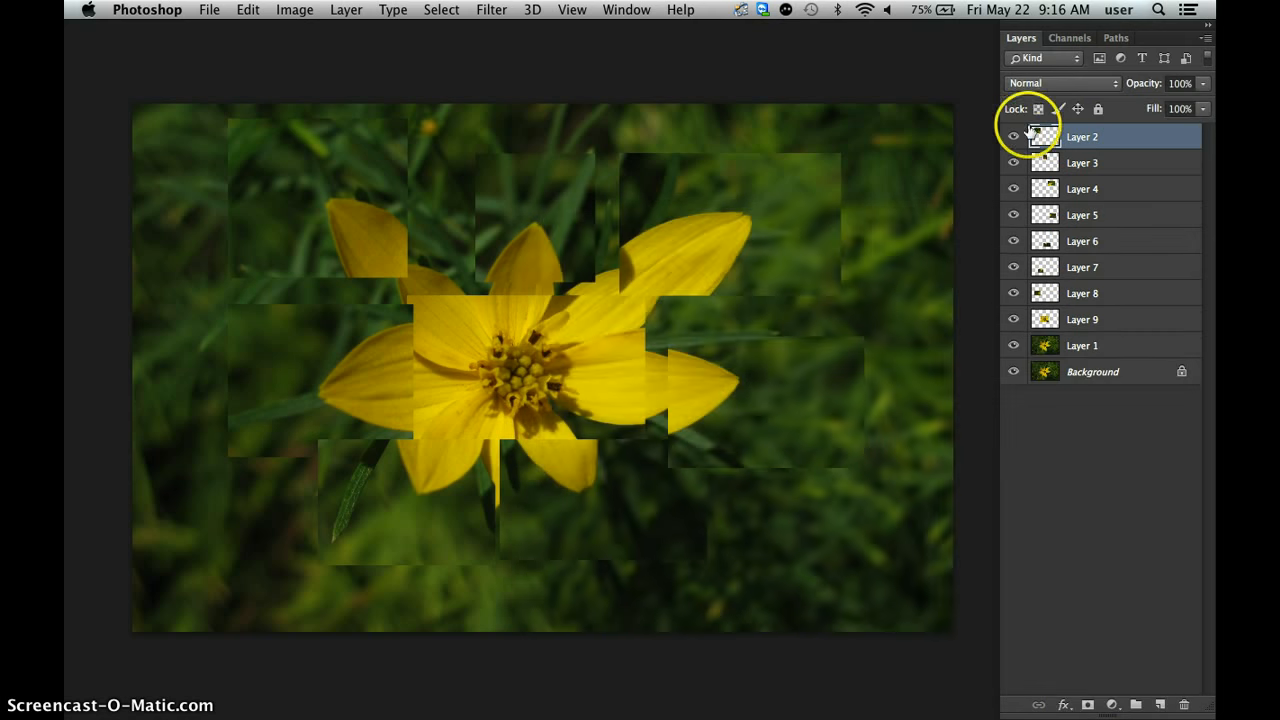
click(1013, 137)
click(1013, 137)
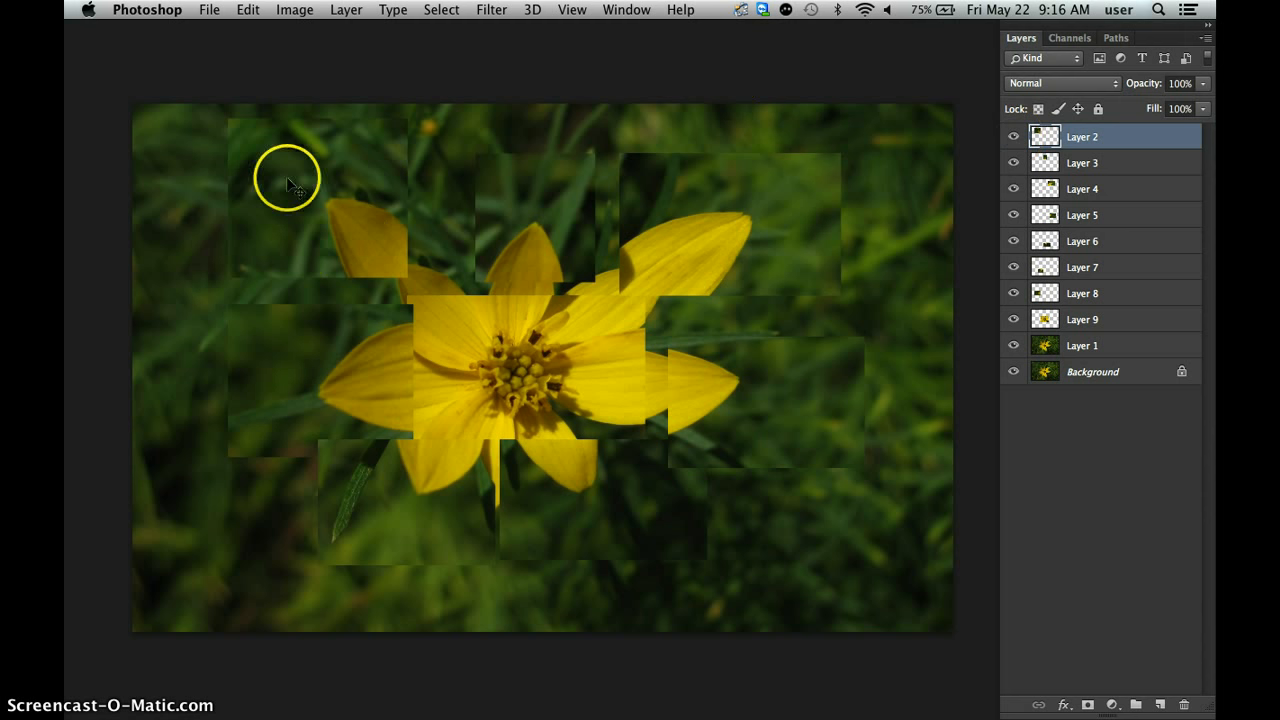
click(1064, 705)
click(1112, 672)
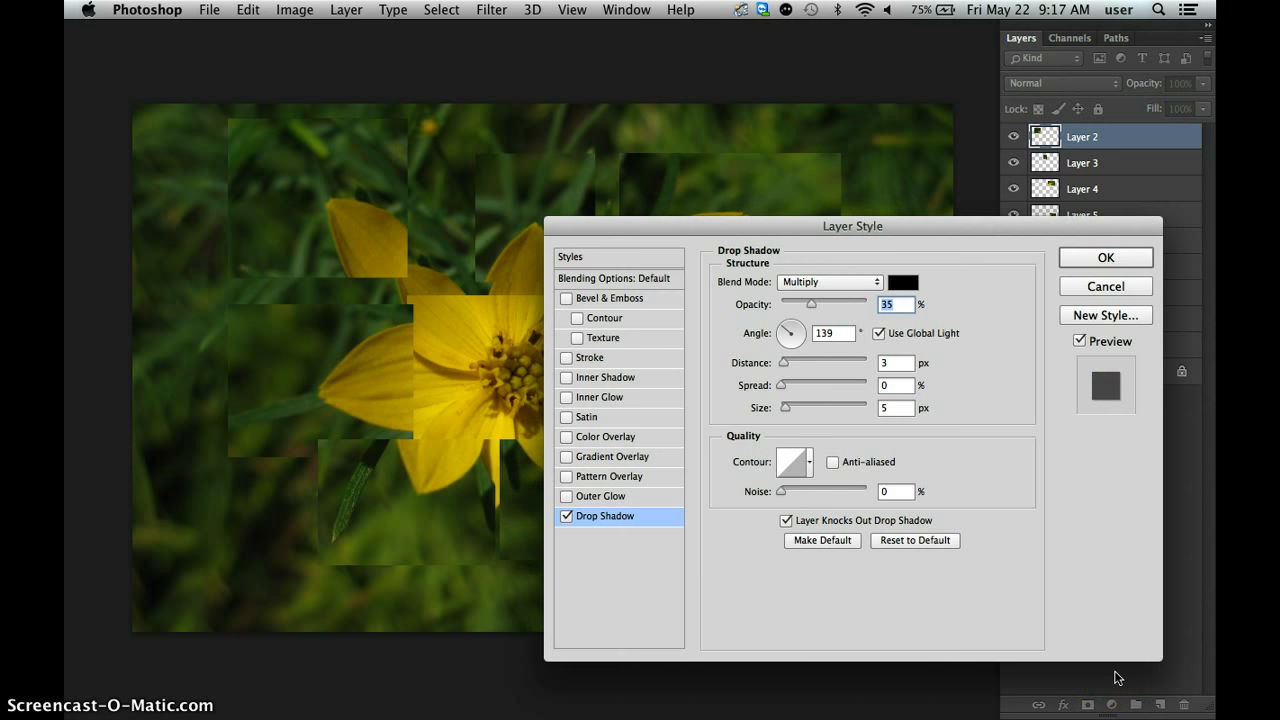
key(super+plus)
key(super+plus)
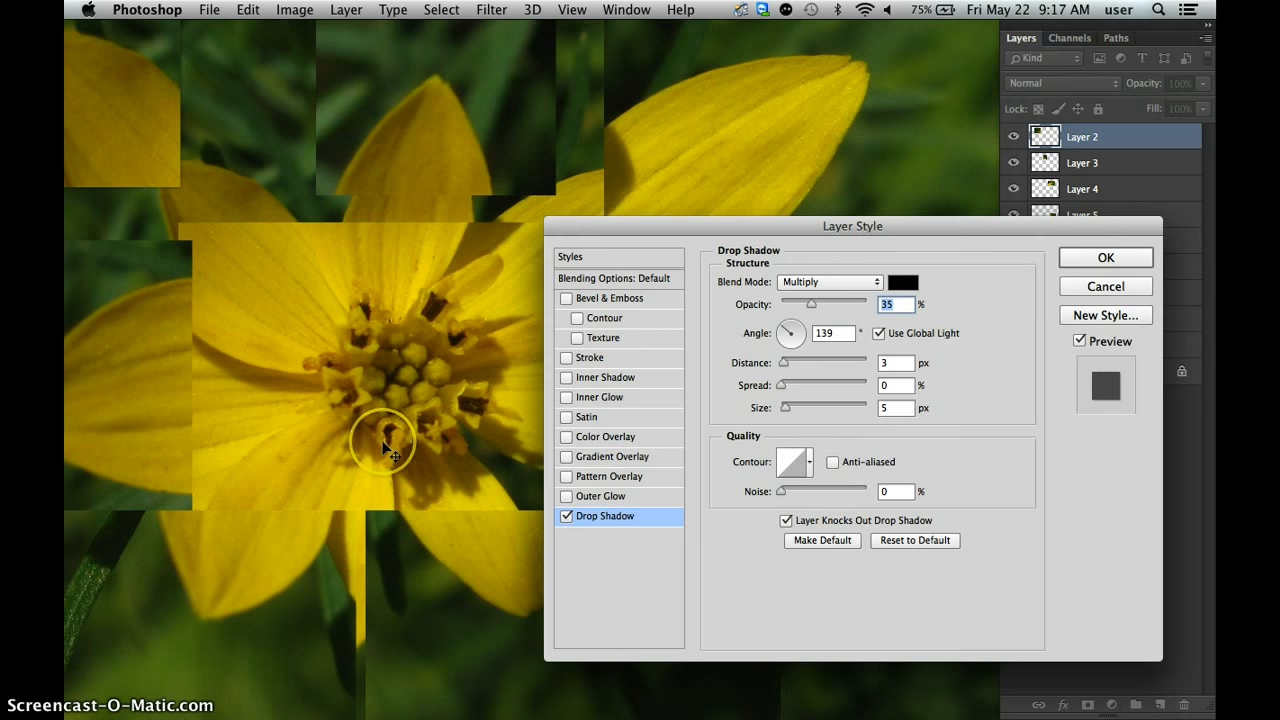
key(super+plus)
scroll(253, 386, up, 5)
scroll(253, 386, left, 6)
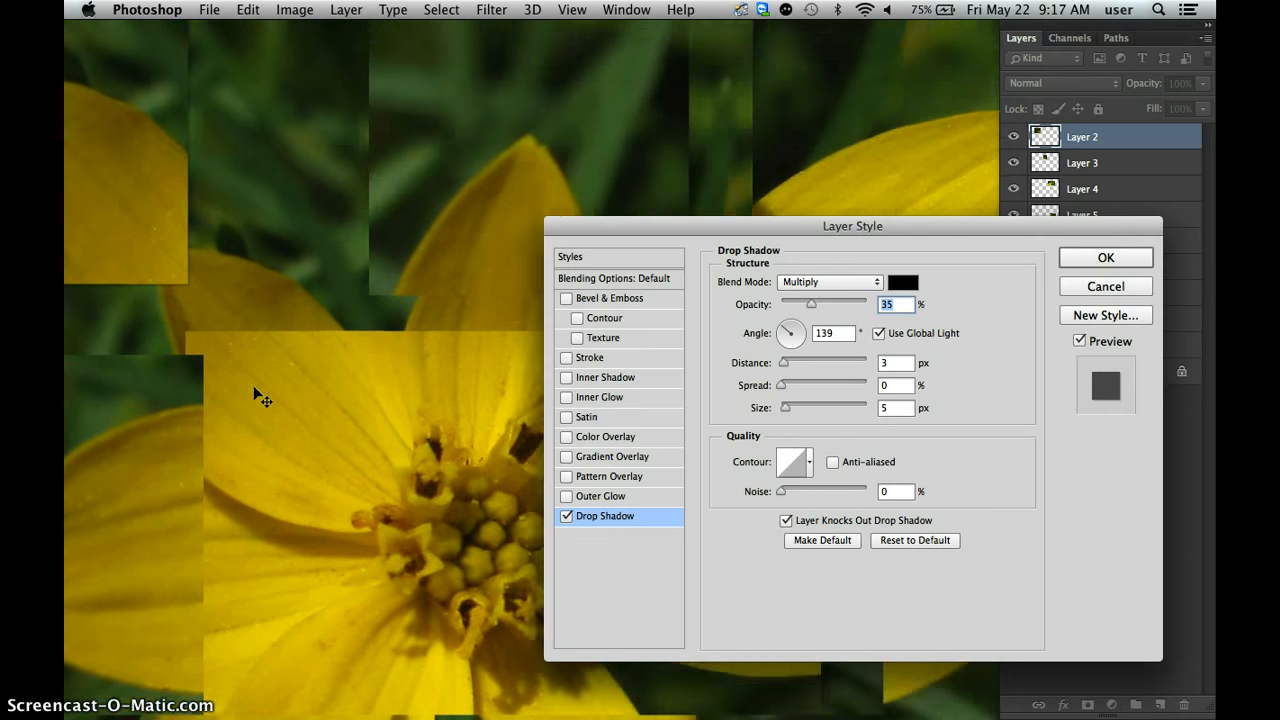
drag(262, 405, 337, 507)
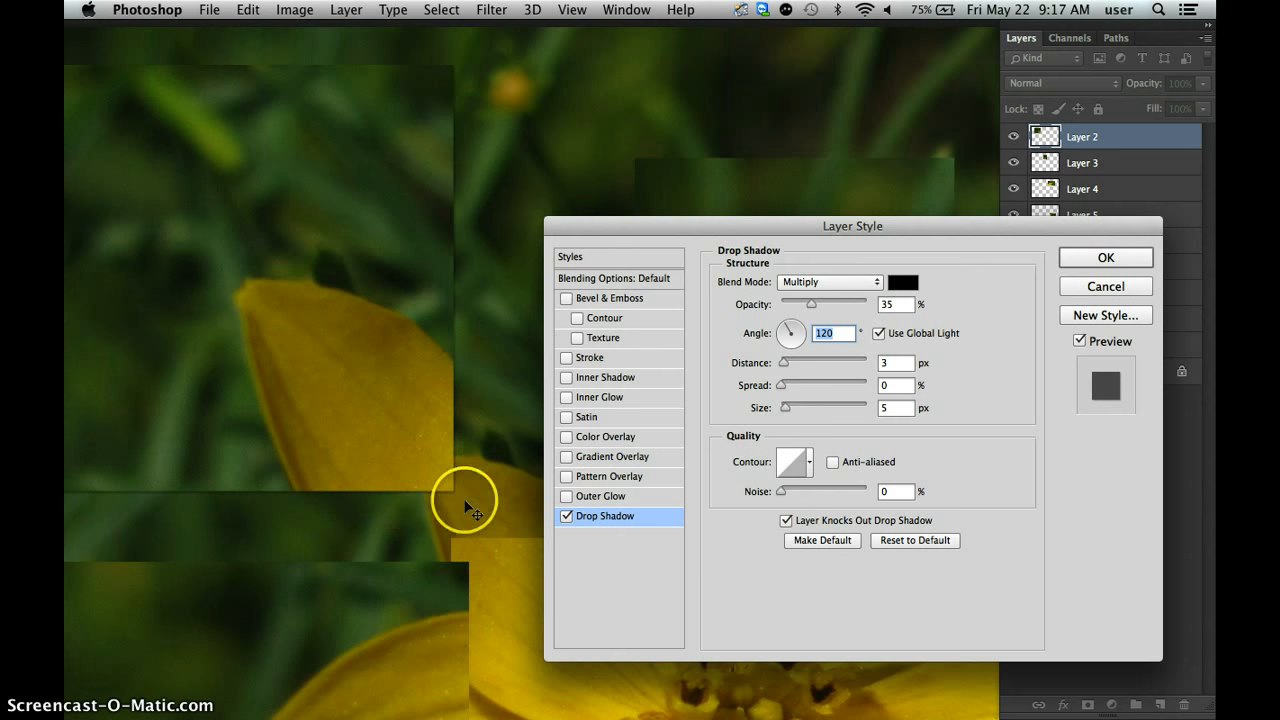
click(786, 366)
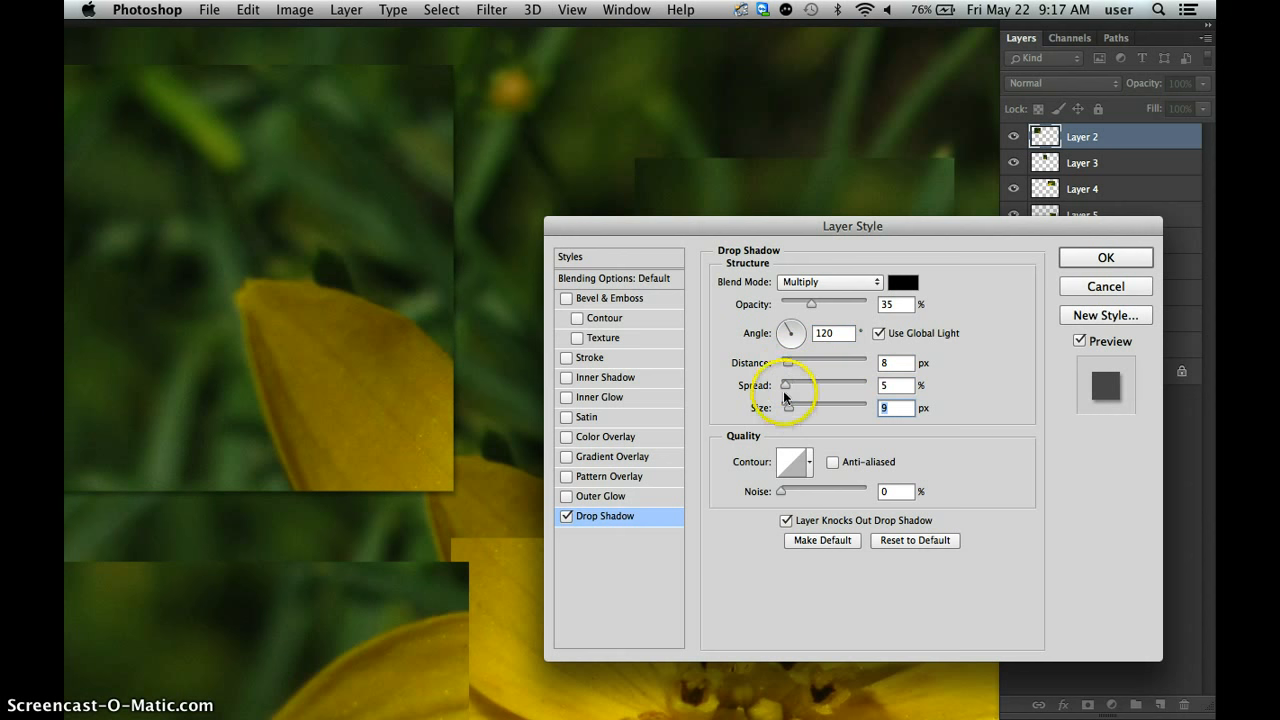
drag(786, 385, 791, 364)
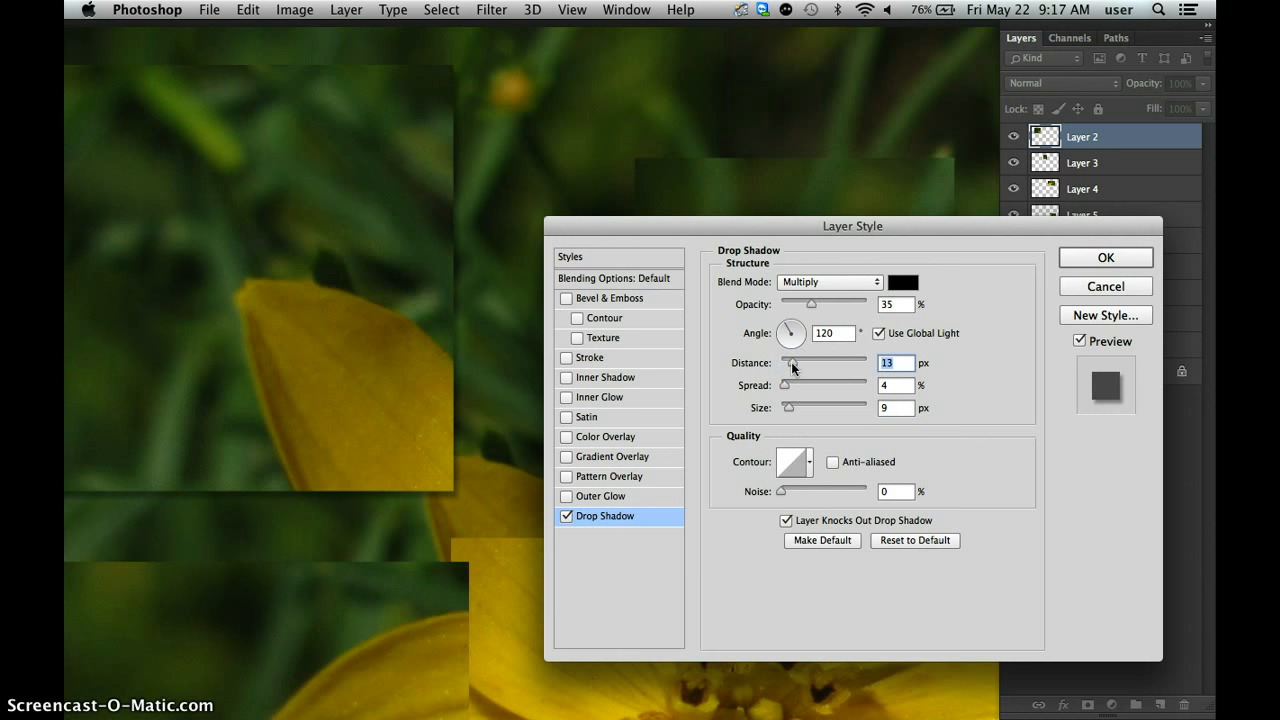
key(super+0)
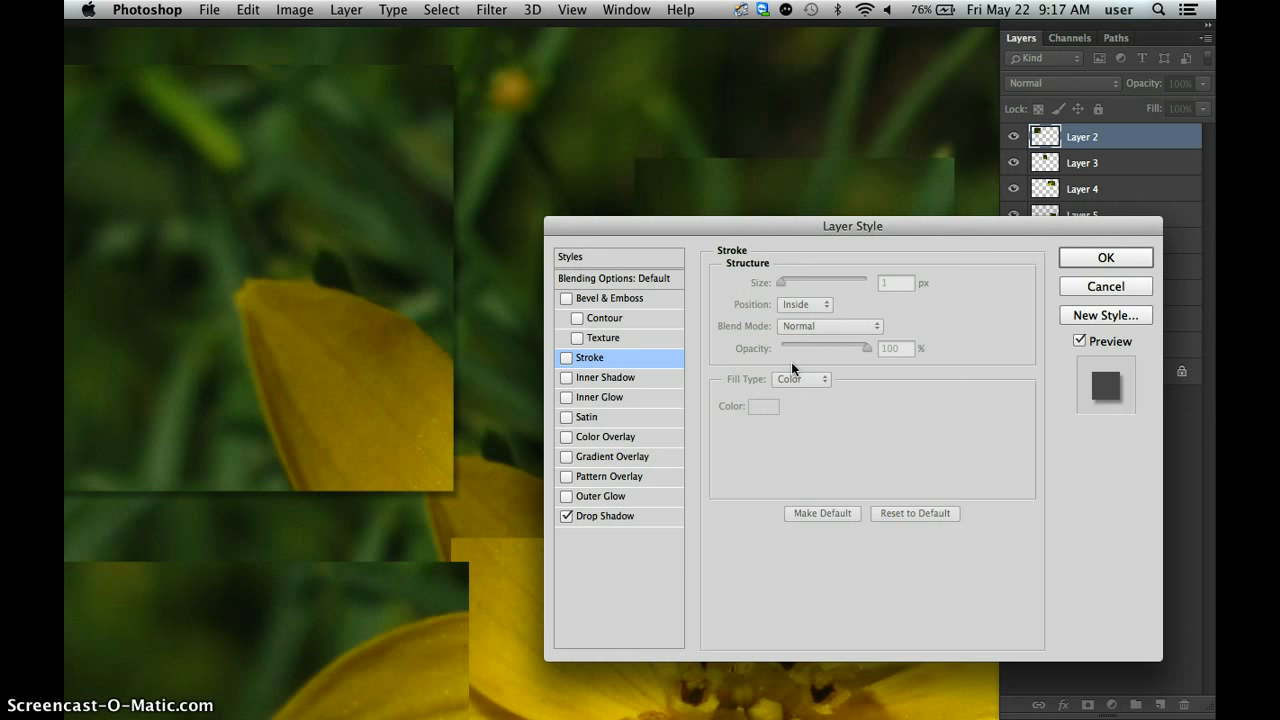
click(1099, 289)
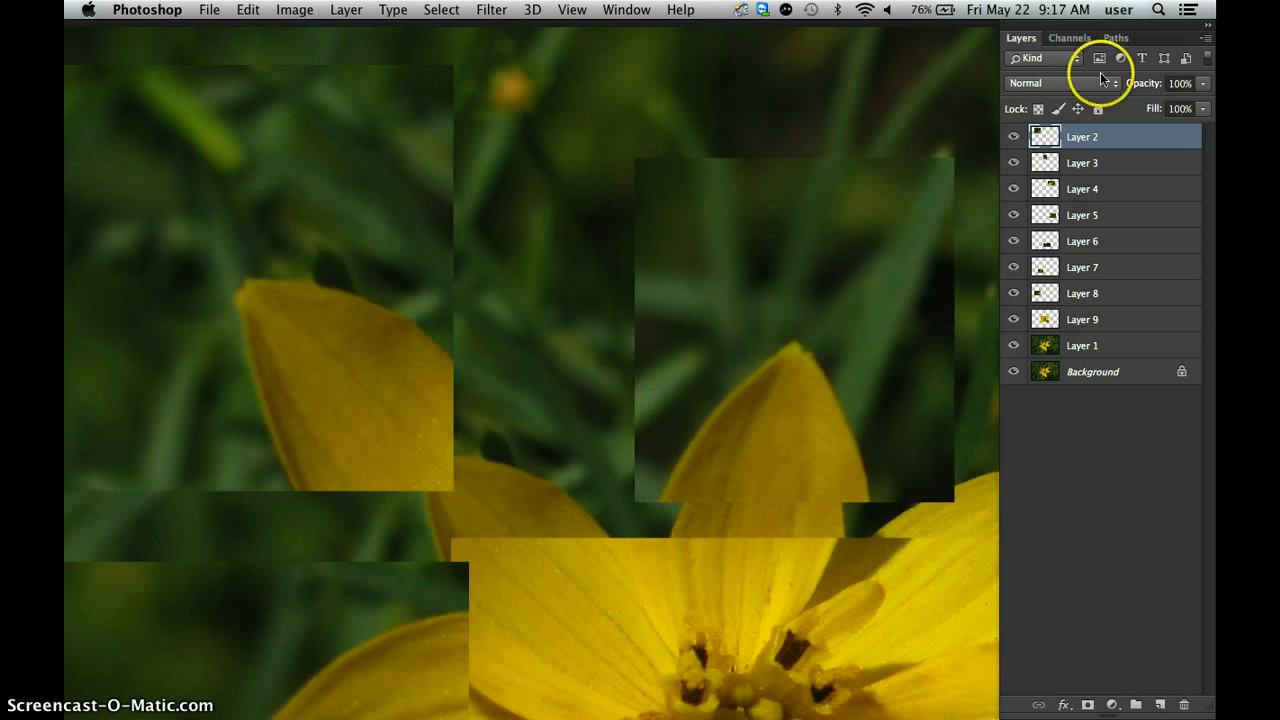
key(super+0)
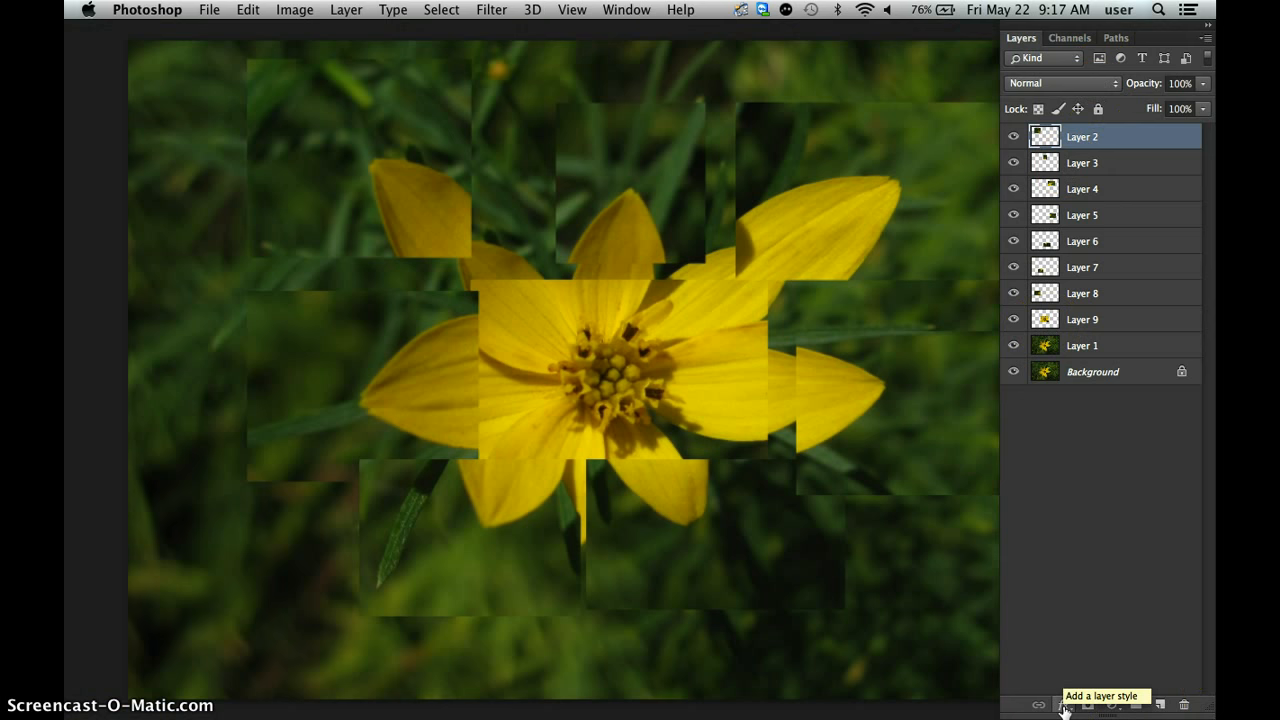
key(super+minus)
key(super+1)
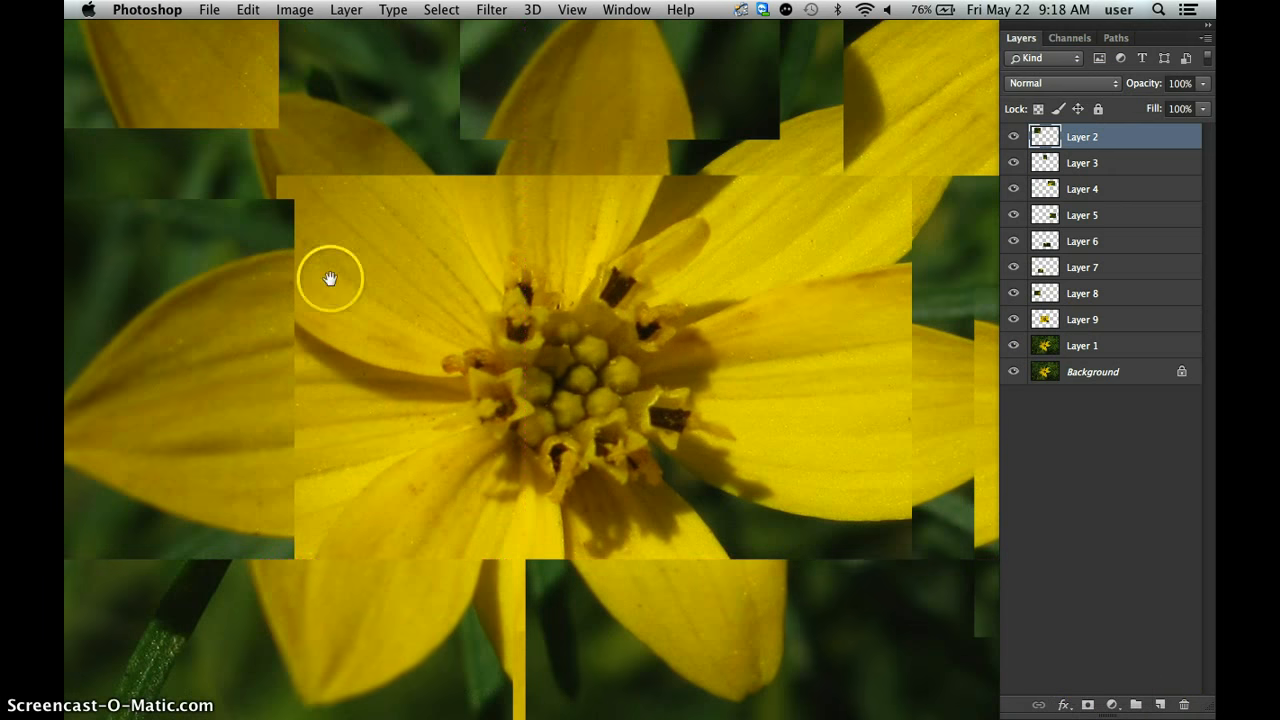
drag(329, 280, 530, 575)
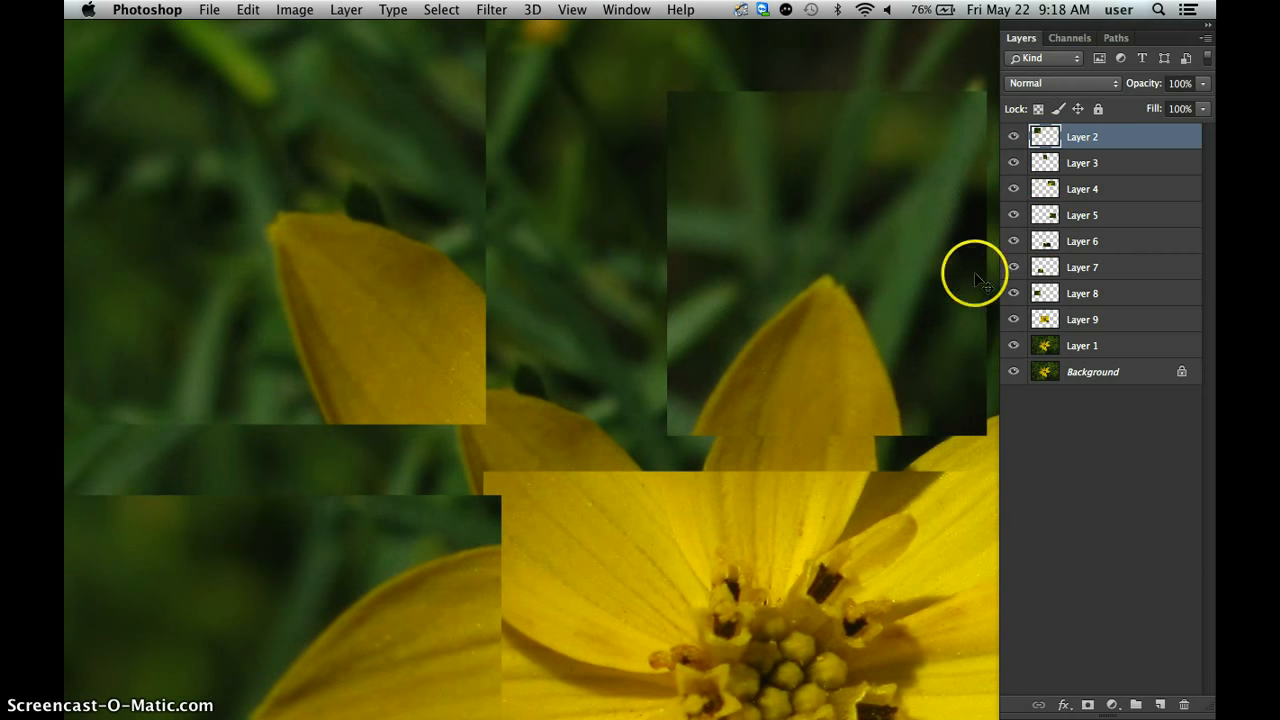
key(super+0)
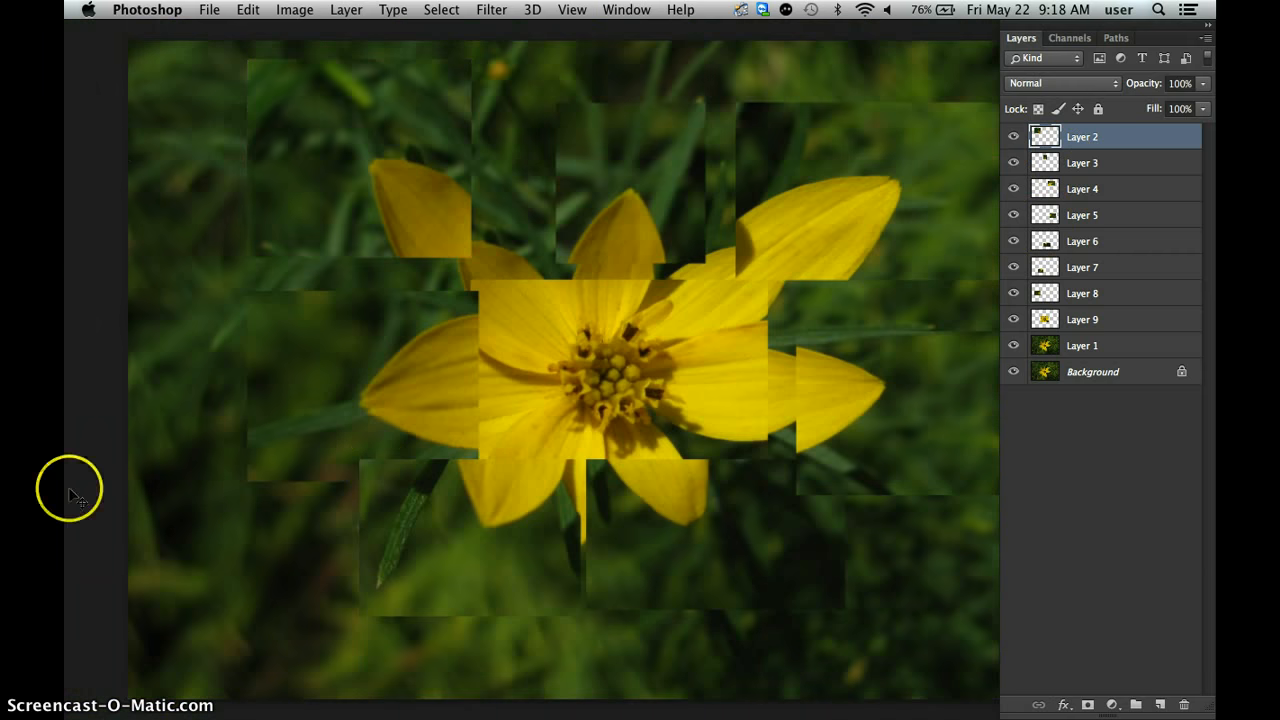
drag(654, 573, 574, 623)
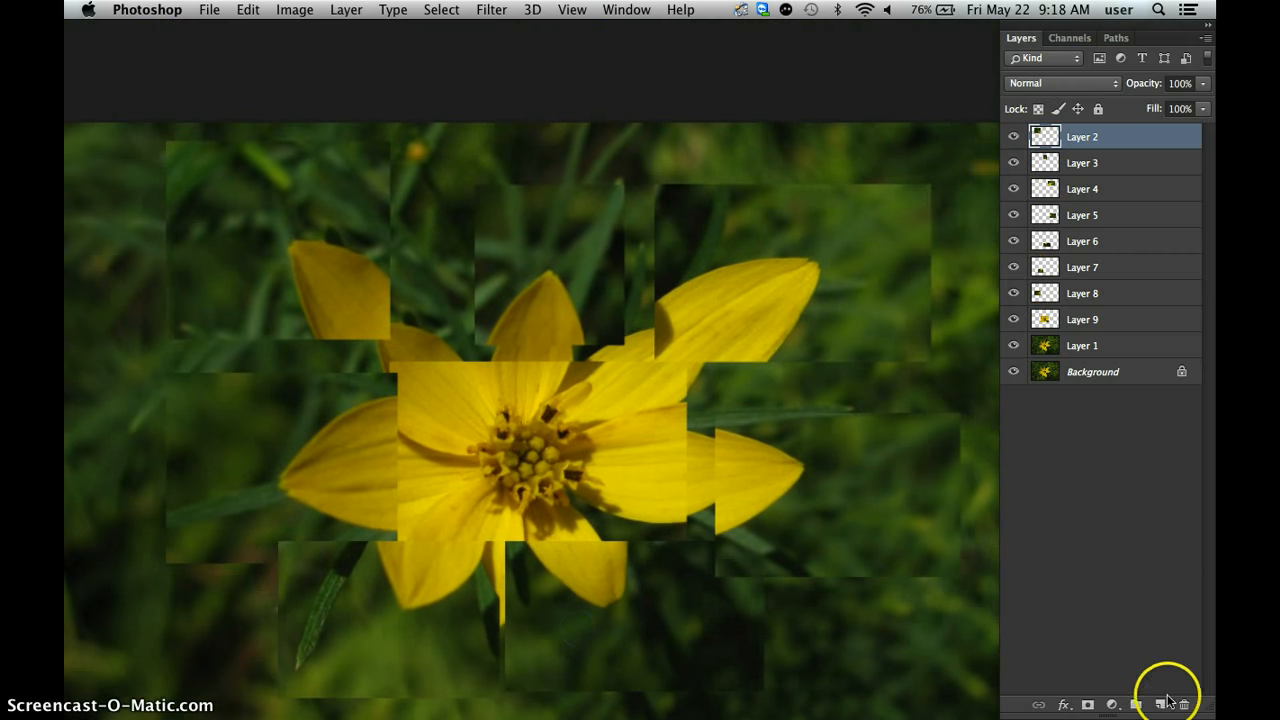
Add a drop shadow to the upper-left petal piece on Layer 2 with distance 8 px, spread 5% and size 8 px.
click(1064, 705)
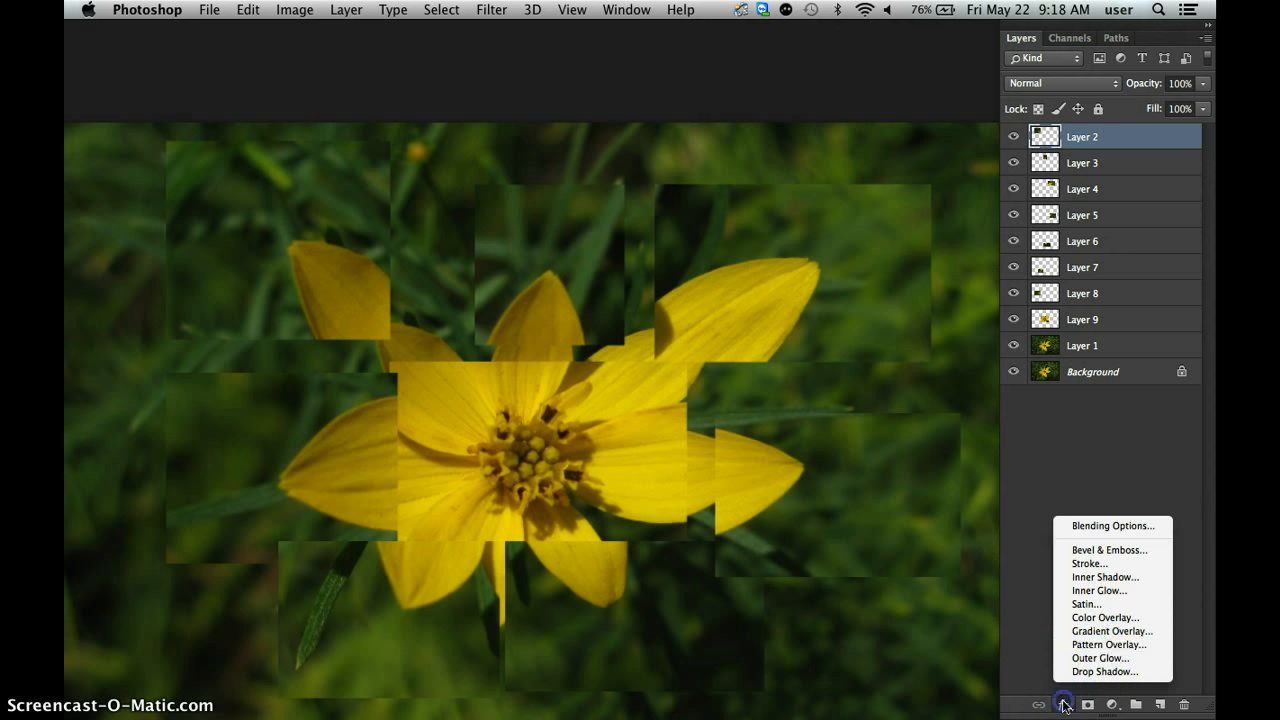
click(1110, 673)
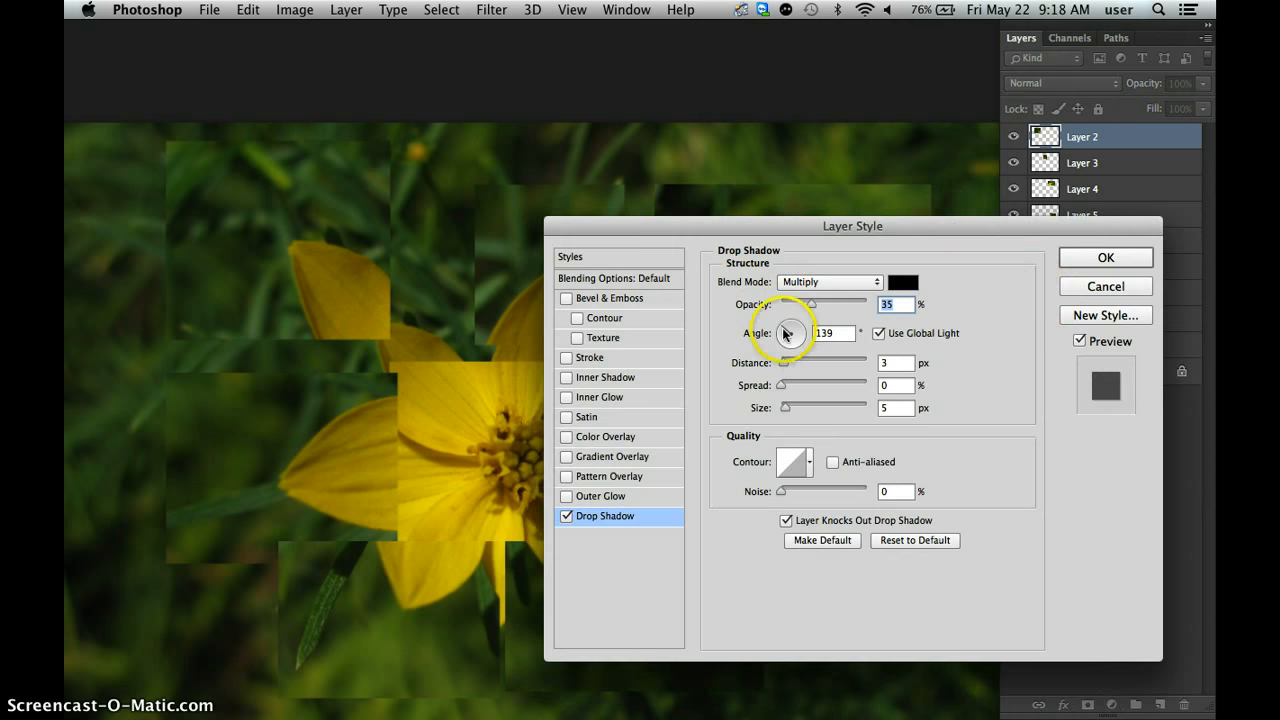
click(785, 362)
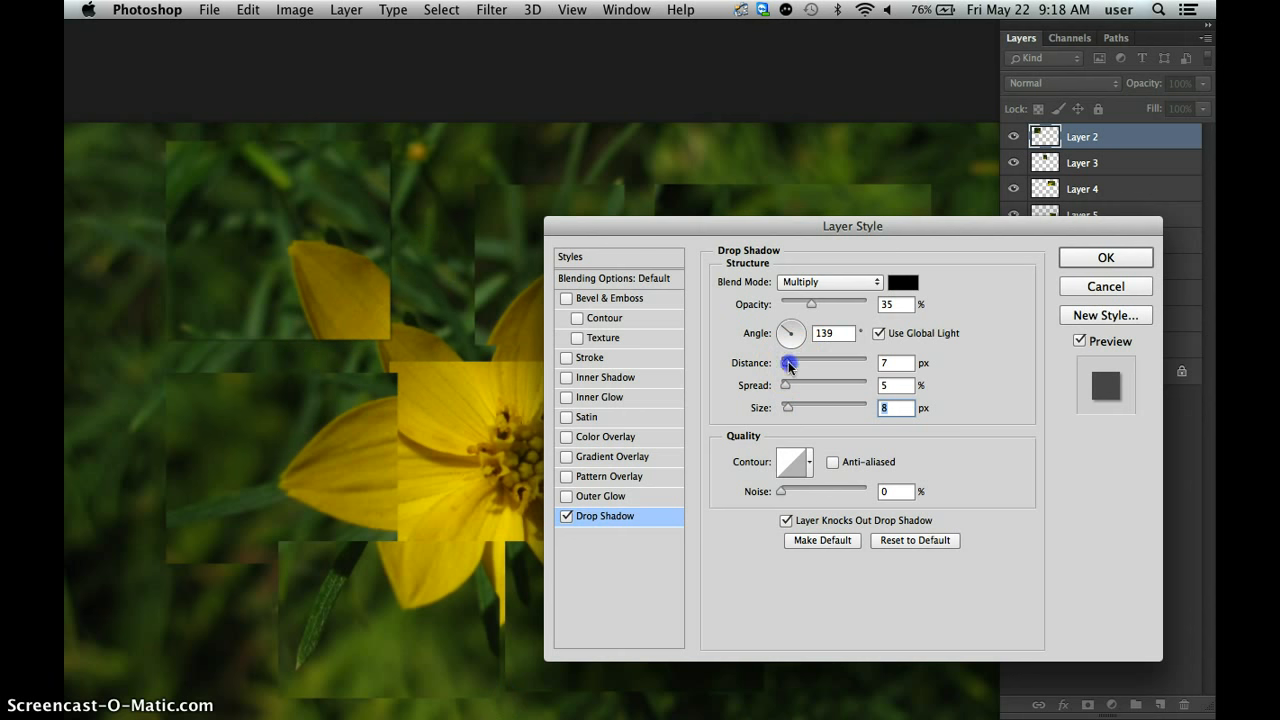
key(super+equal)
key(super+equal)
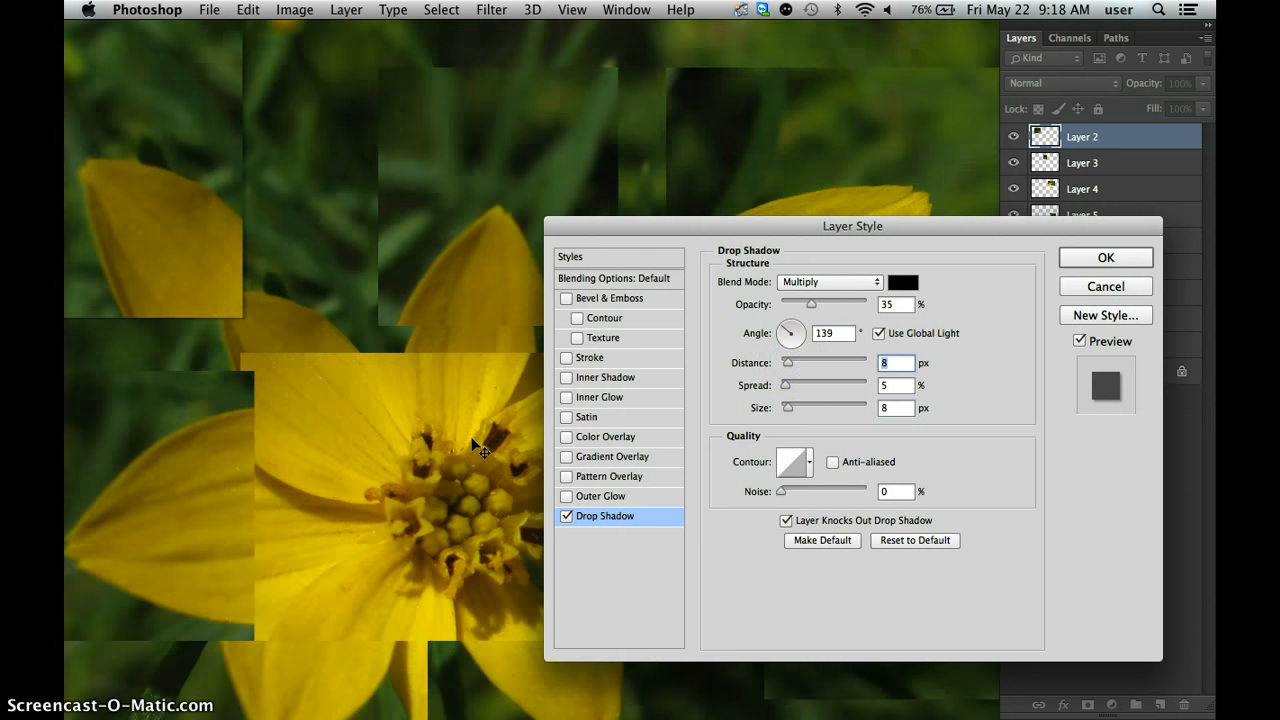
scroll(316, 397, left, 5)
scroll(316, 397, up, 2)
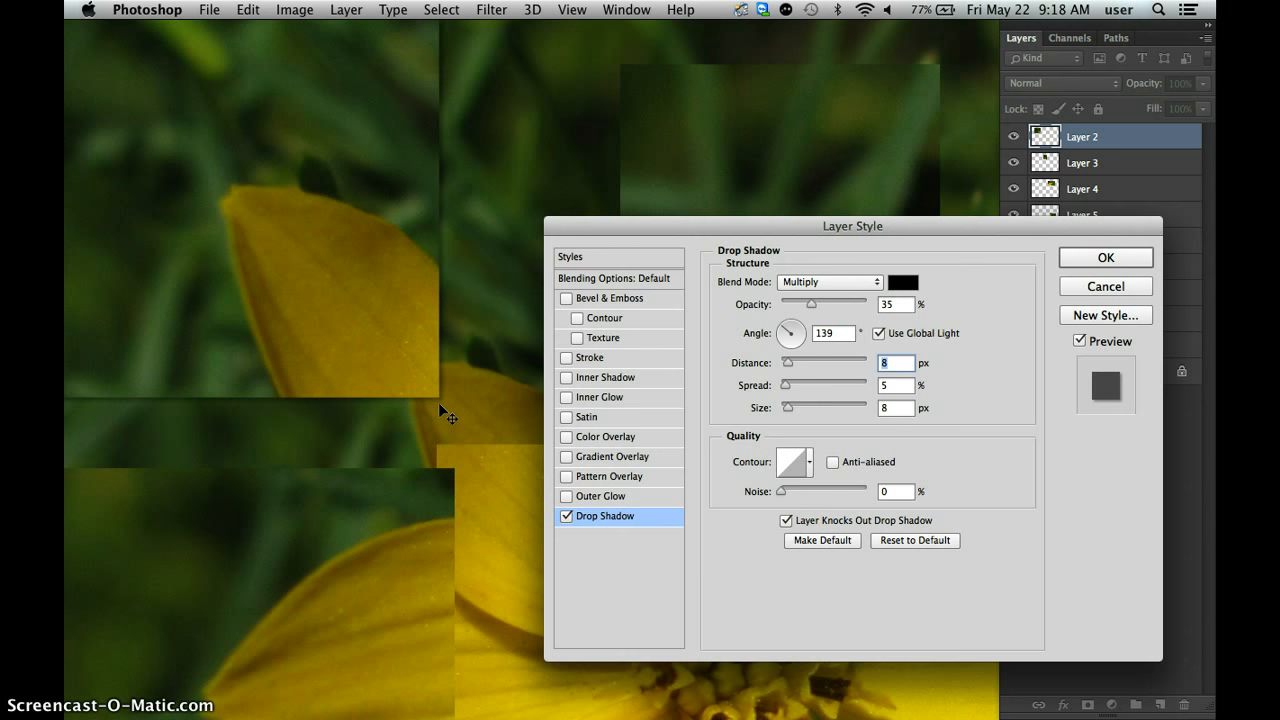
drag(438, 401, 439, 389)
click(1145, 256)
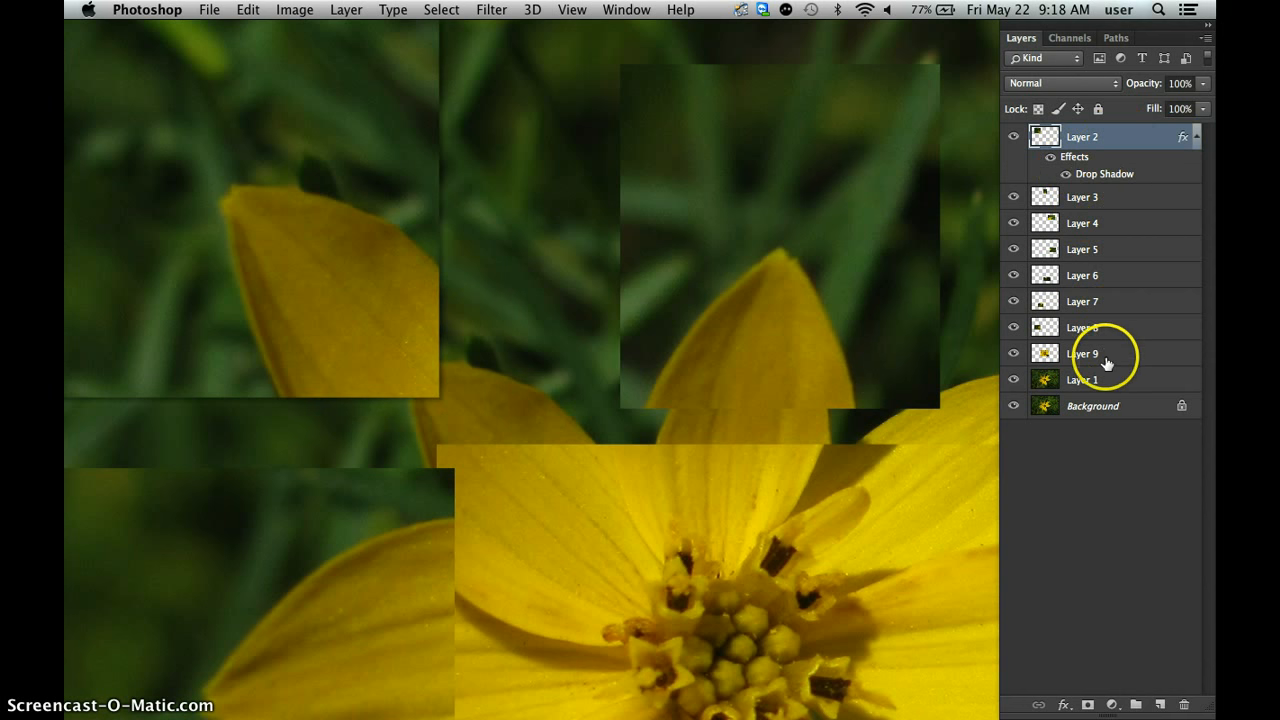
Copy Layer 2's layer style and paste it onto Layers 3 through 9.
right_click(1114, 141)
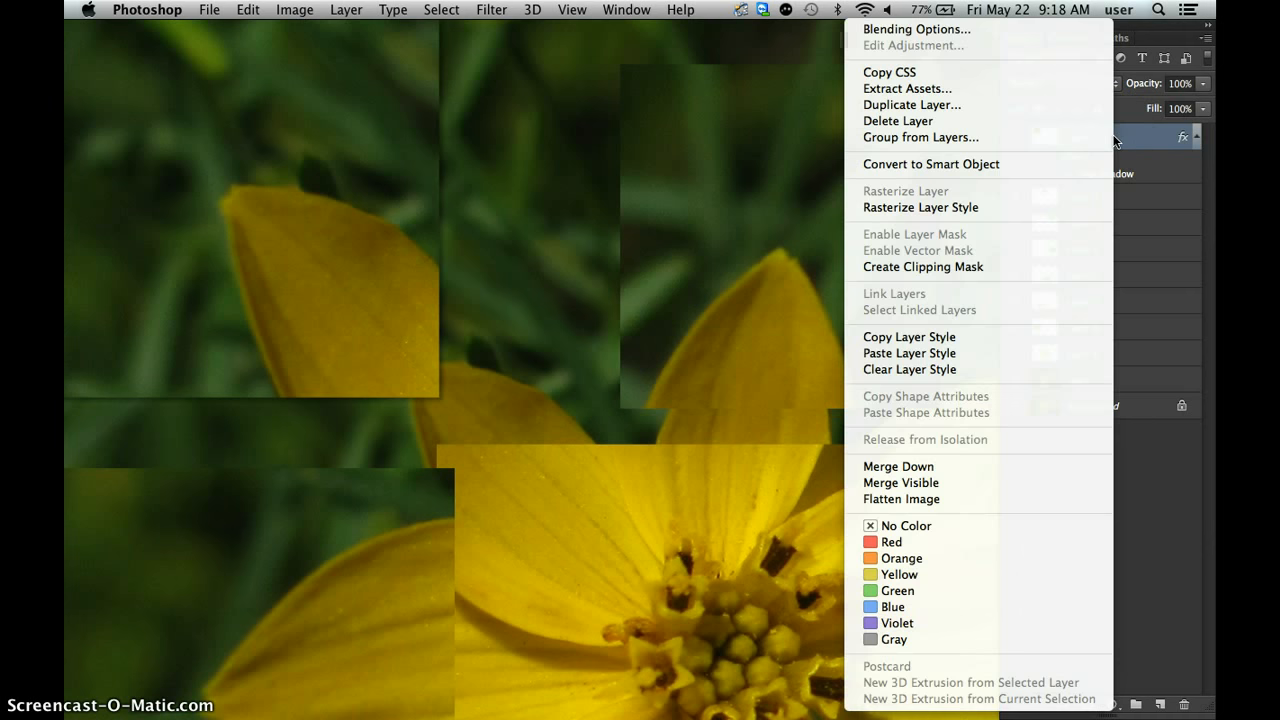
click(963, 338)
click(1130, 201)
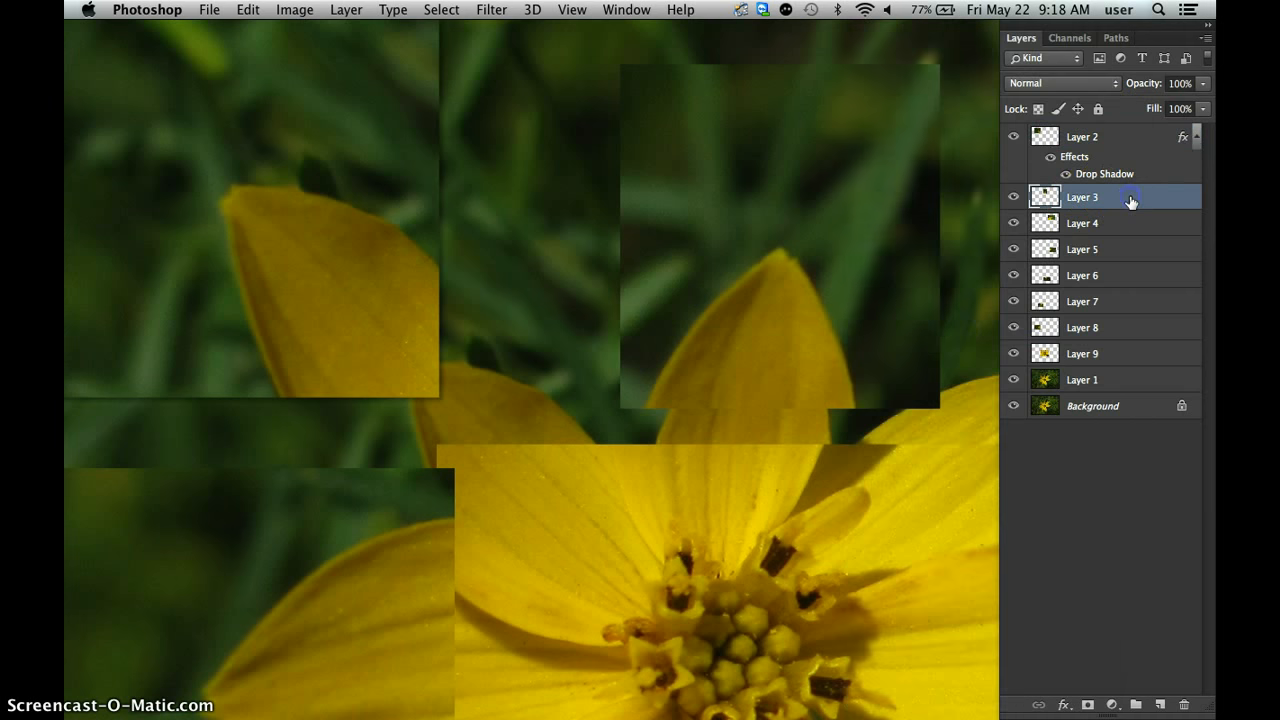
shift+click(1093, 356)
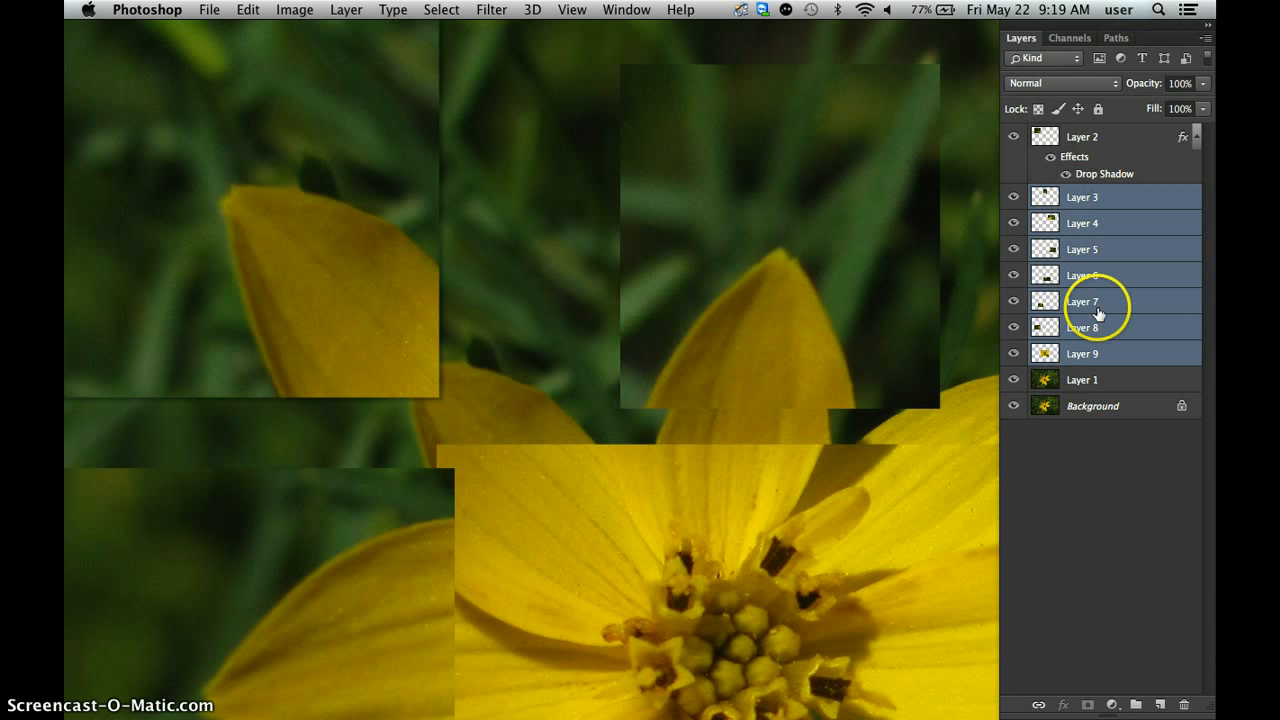
right_click(1130, 201)
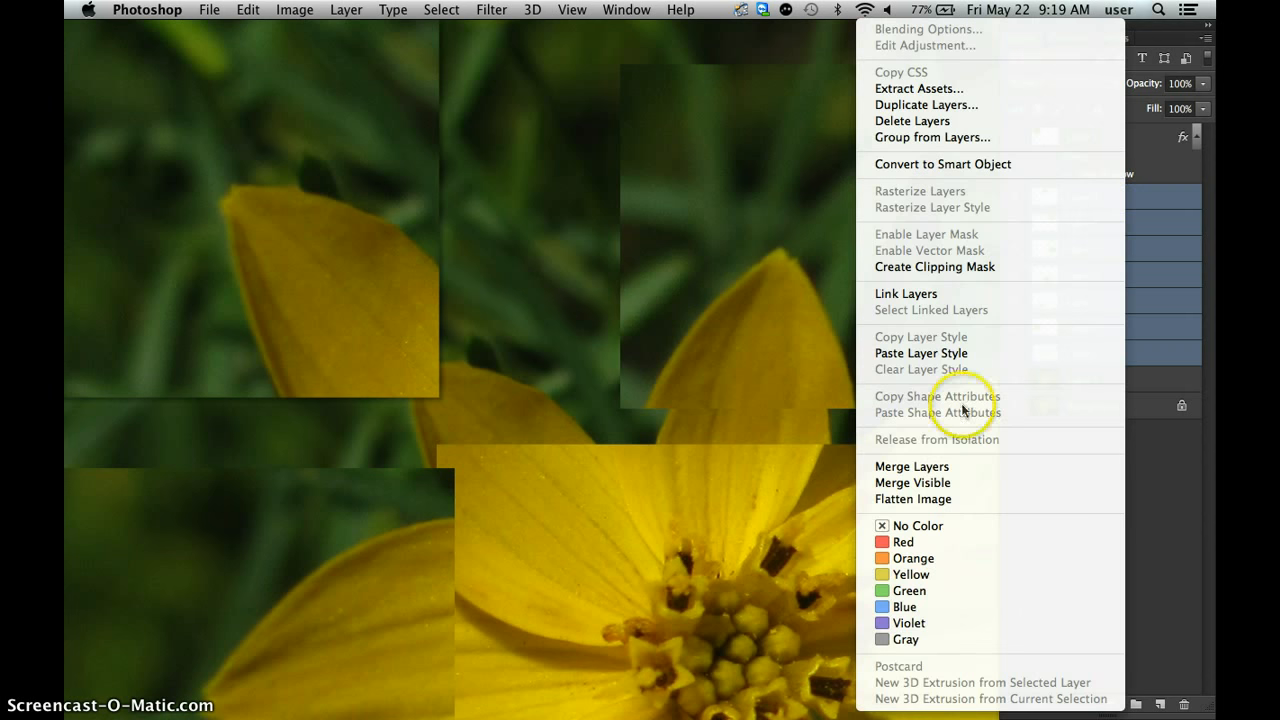
click(930, 353)
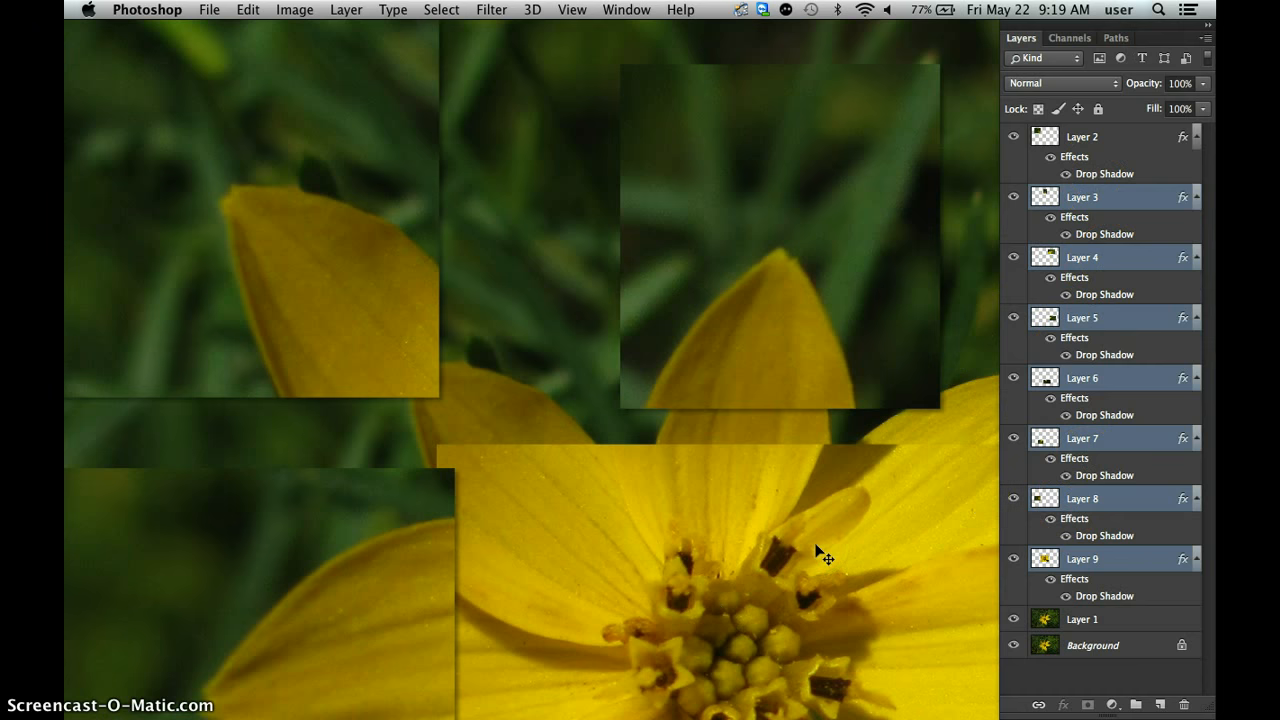
key(super+0)
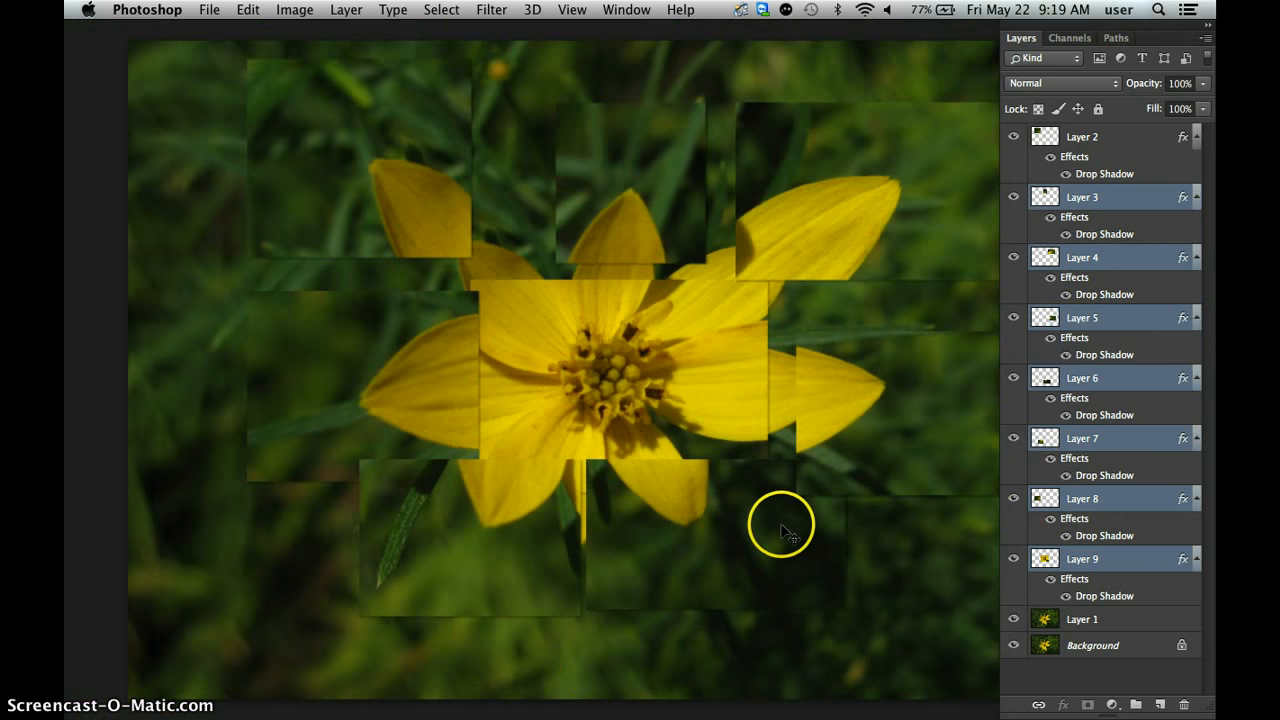
drag(736, 524, 671, 534)
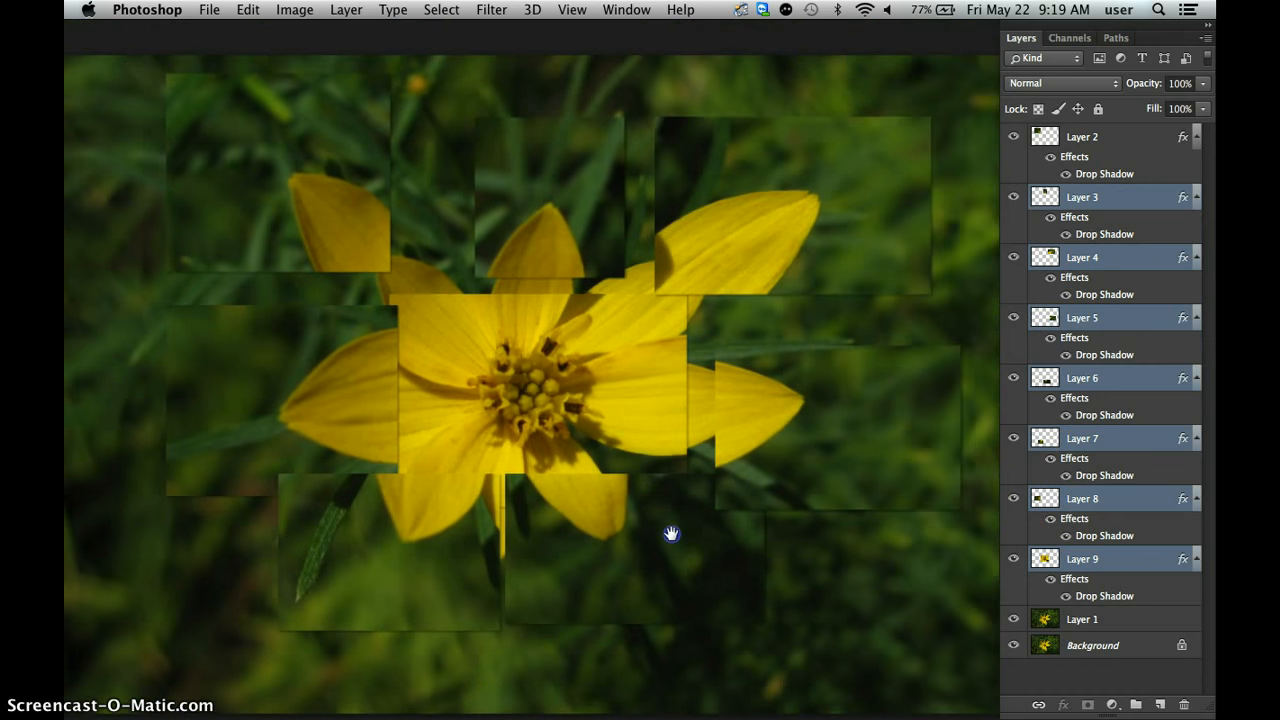
key(super+0)
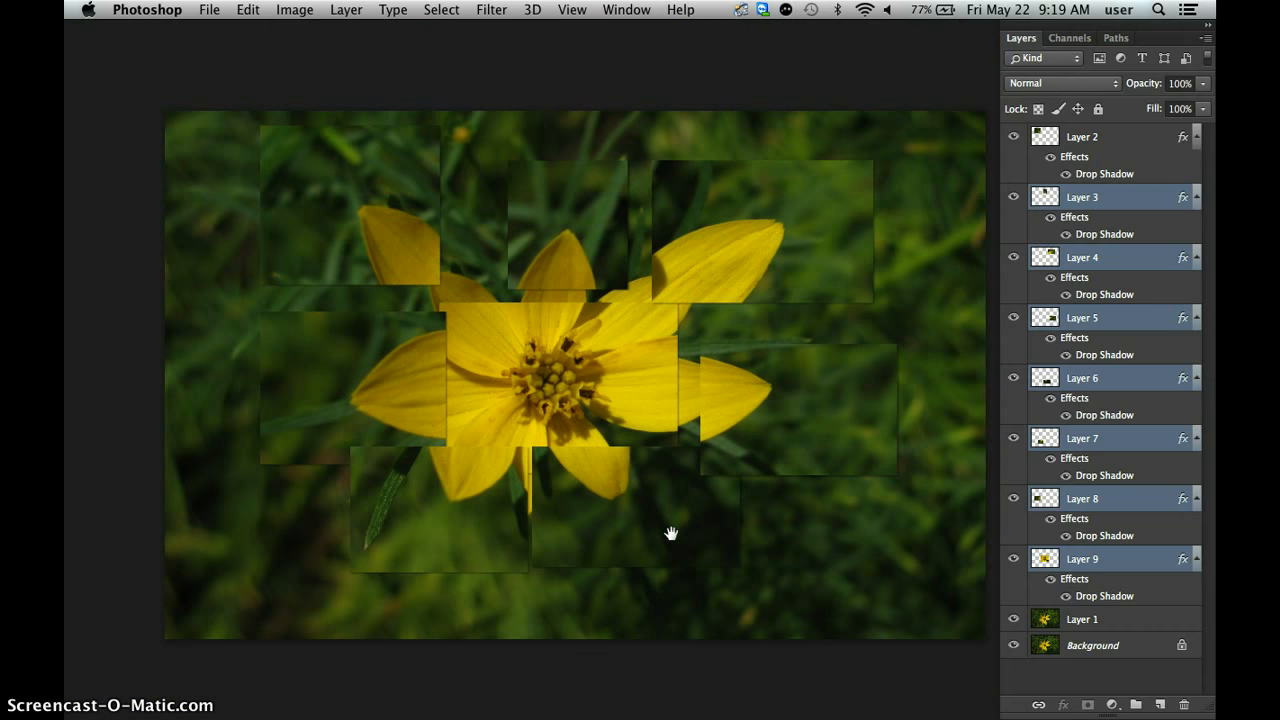